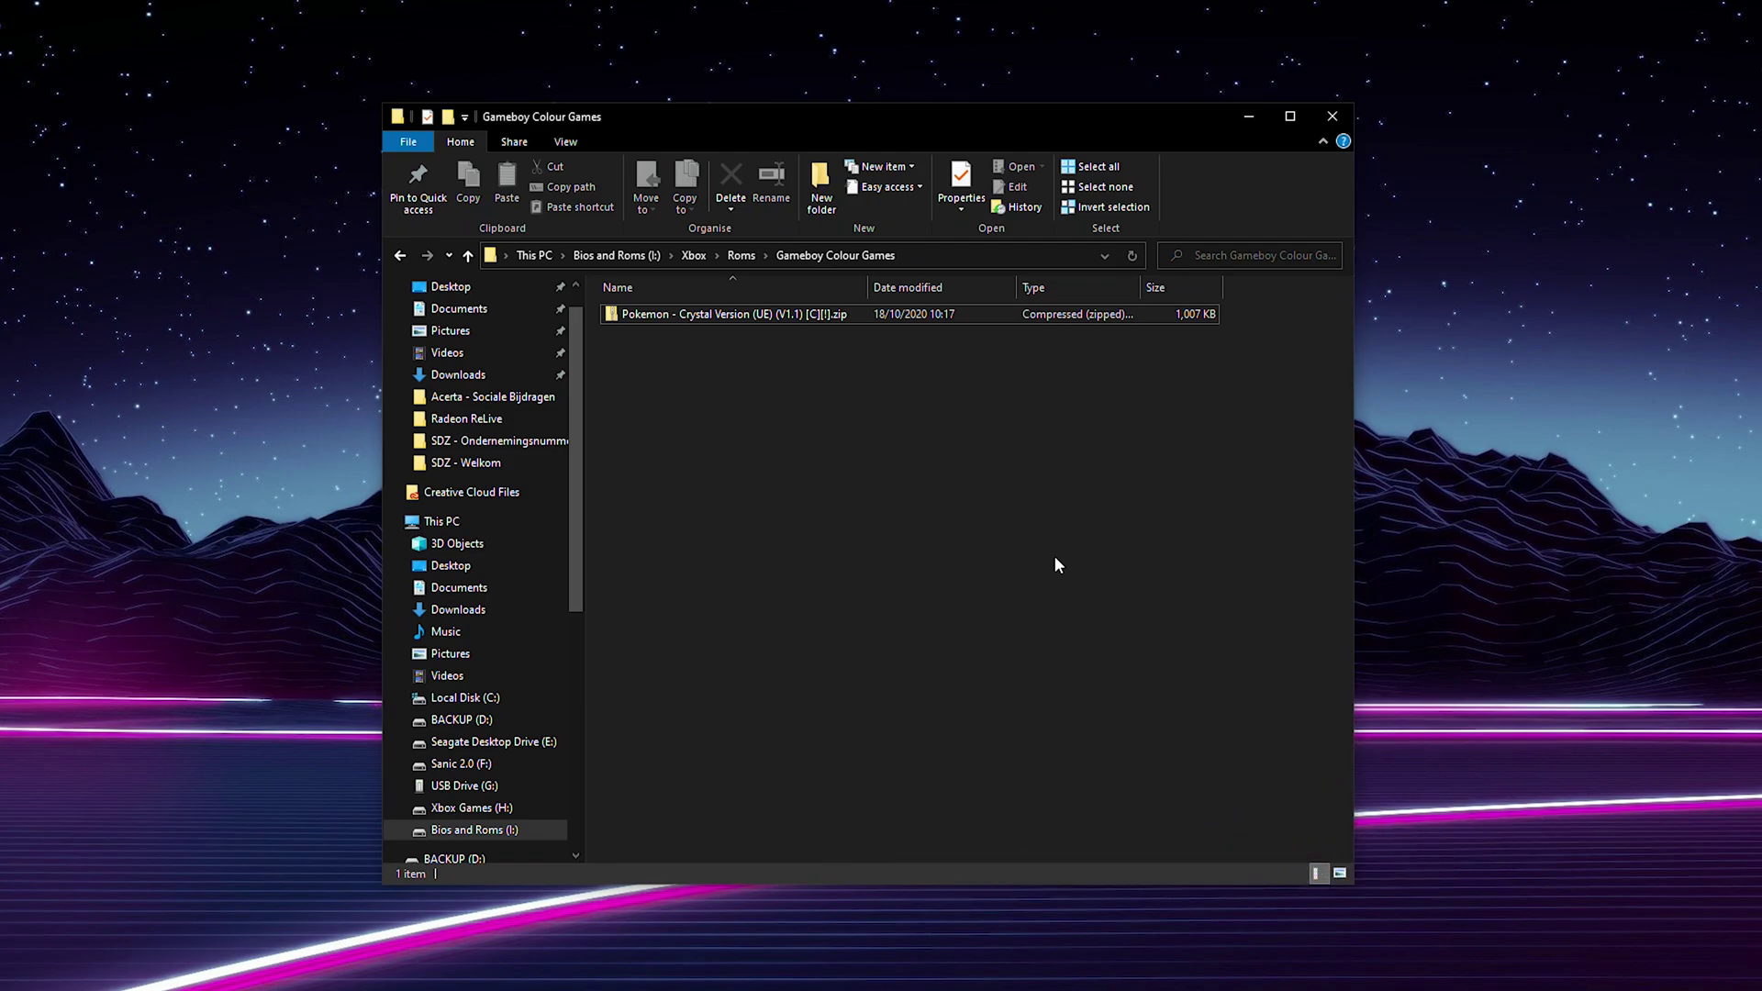
Extract the Pokemon - Crystal Version zip into its own folder inside Gameboy Colour Games.
left_click_drag(834, 405, 688, 315)
left_click(745, 371)
left_click(843, 320)
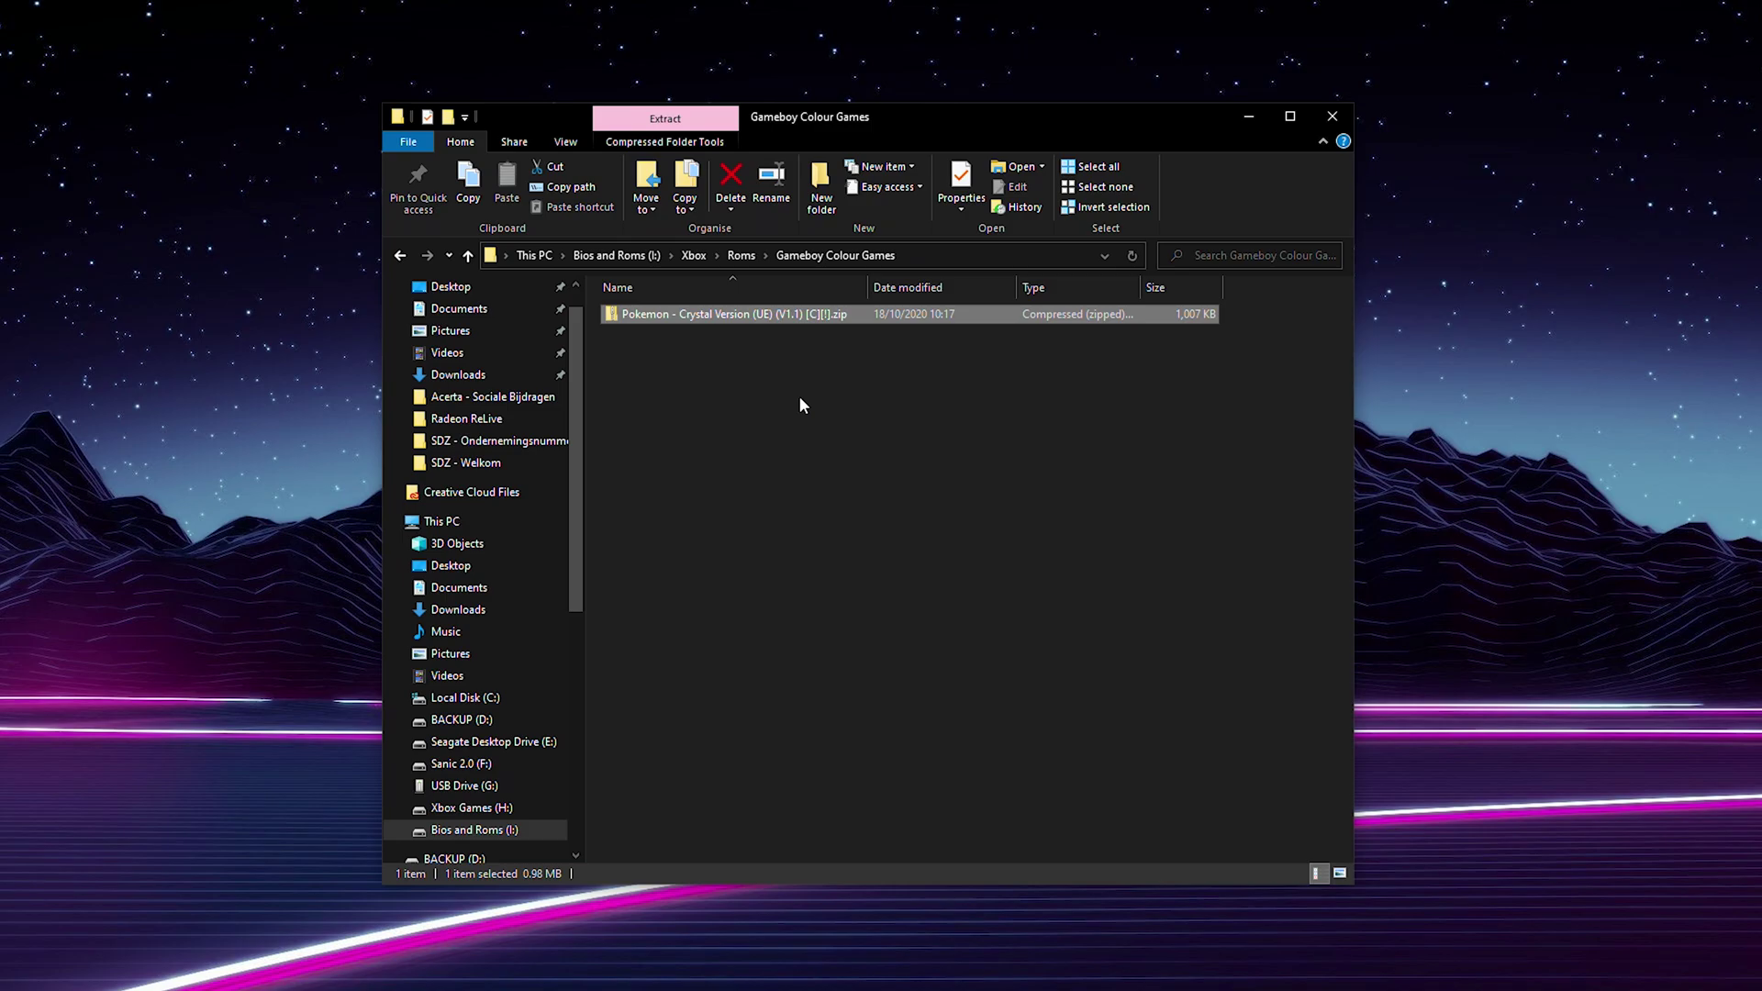
right_click(695, 317)
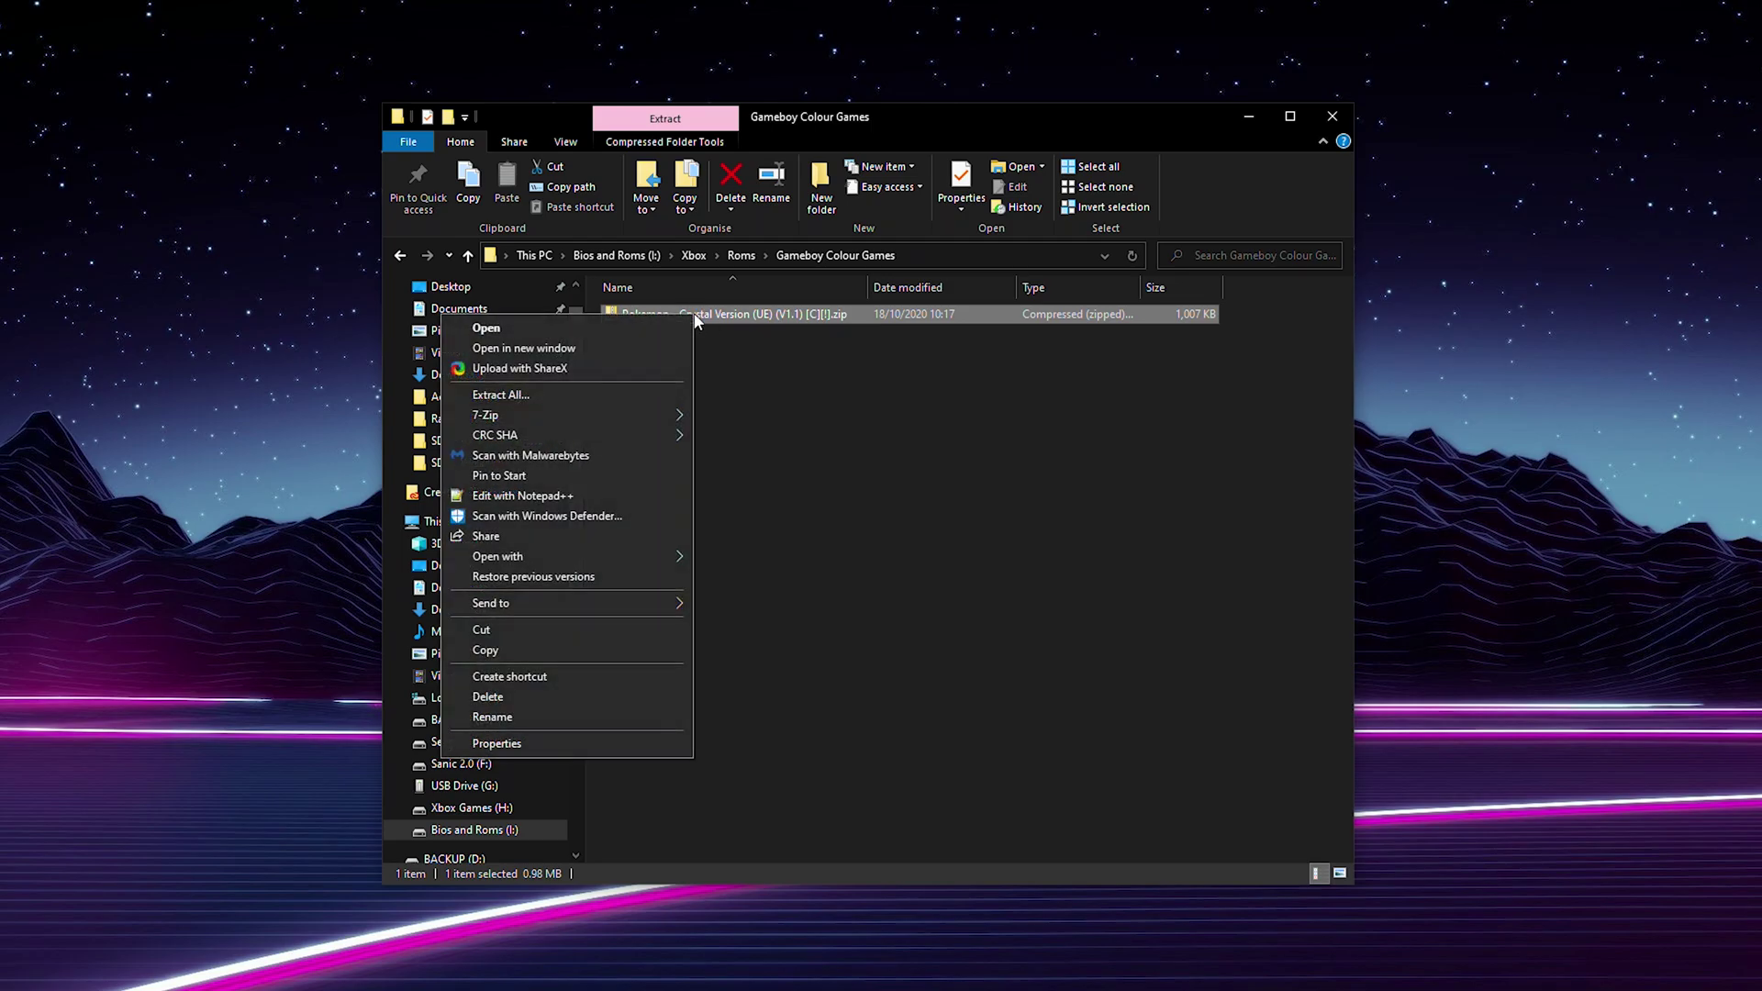
left_click(538, 394)
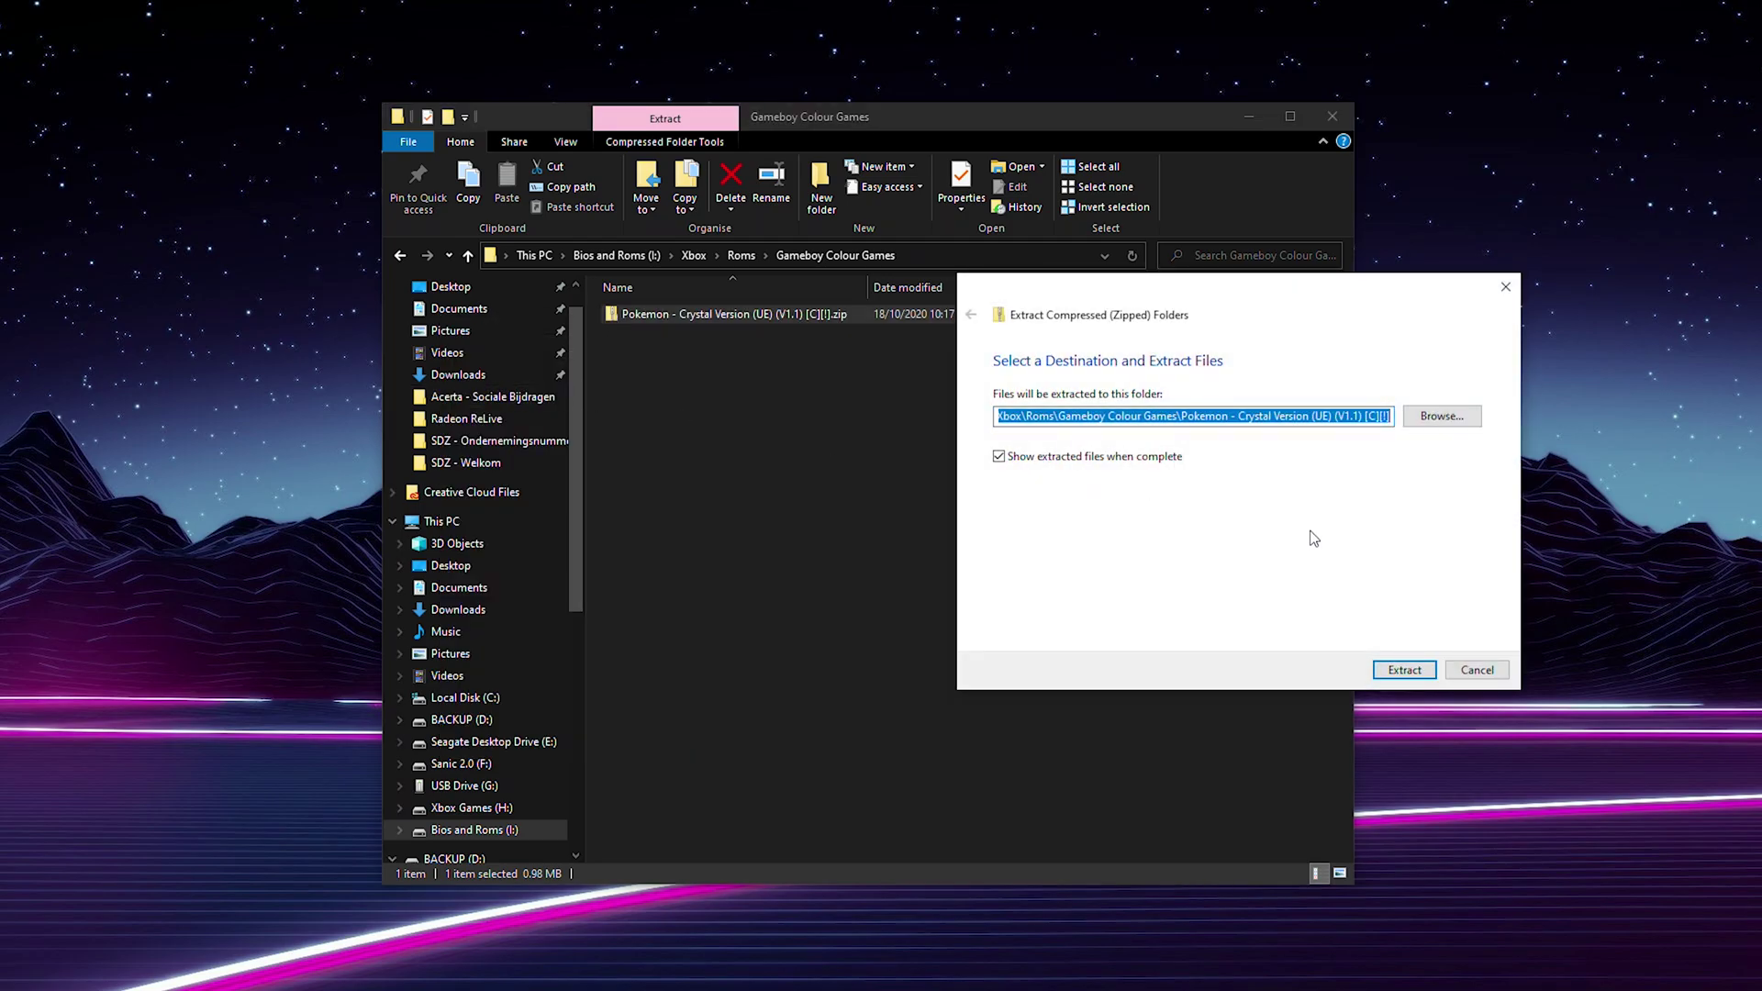
left_click(1402, 669)
left_click(1360, 165)
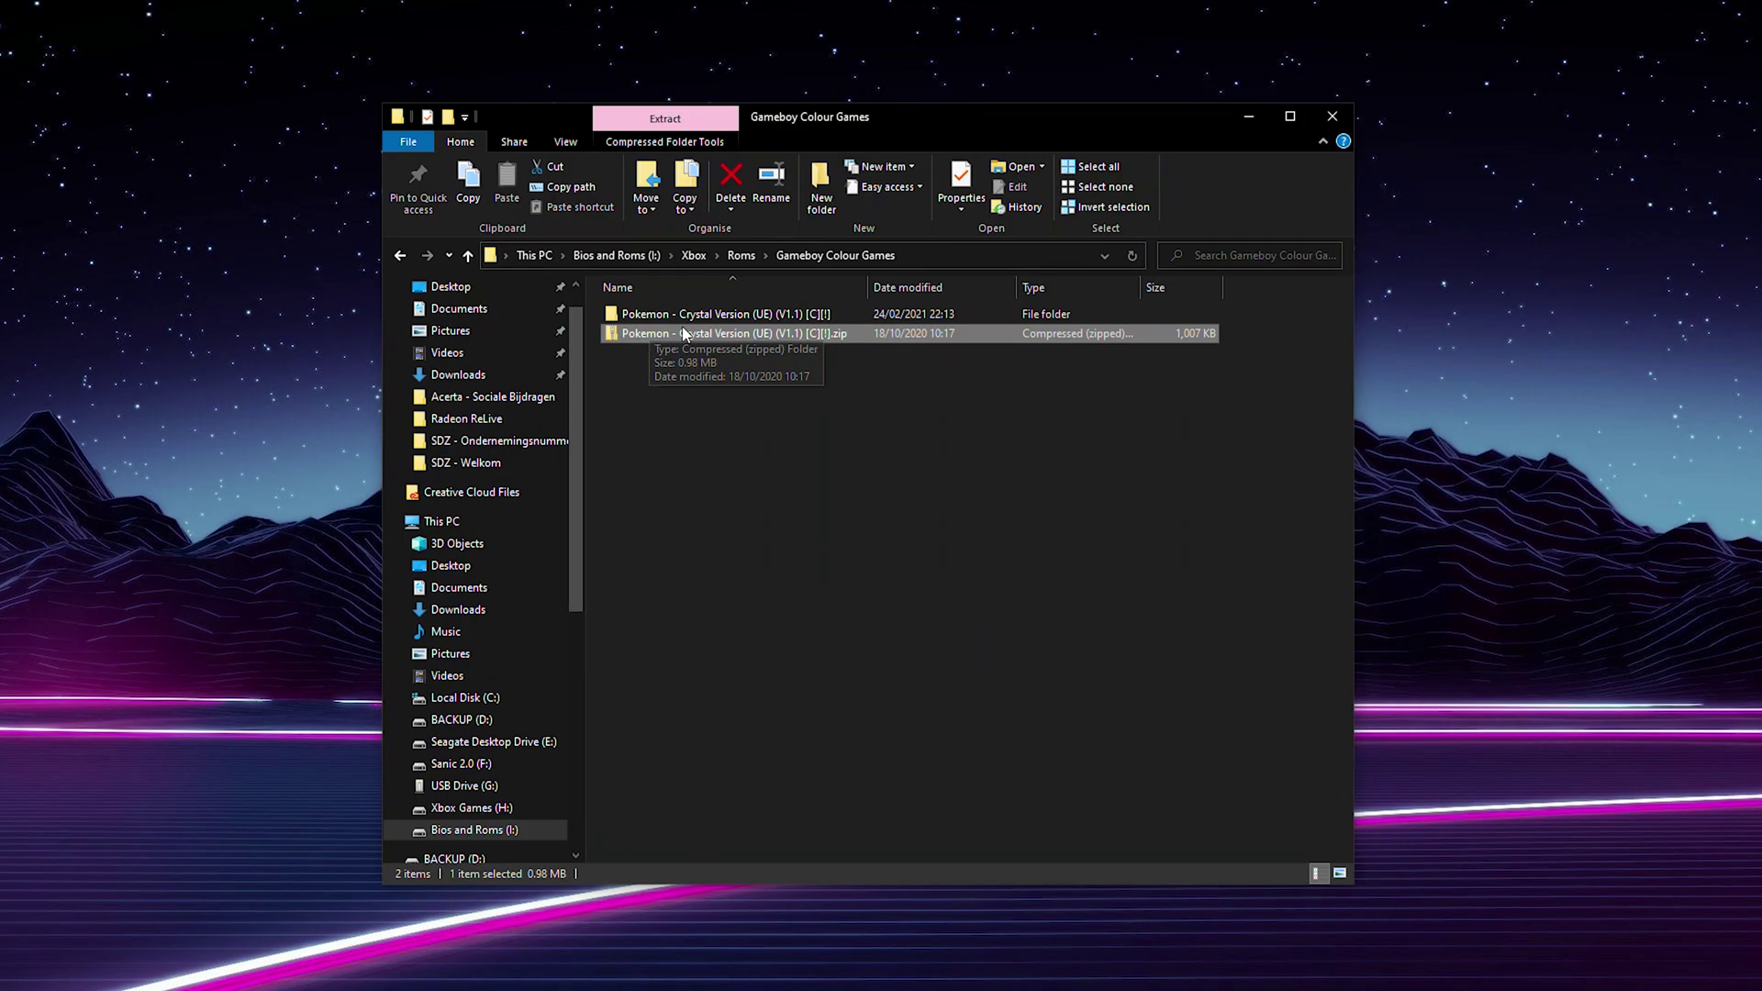
Open the extracted Pokemon - Crystal Version folder, check the .gbc file inside, and return to the parent folder.
left_click(789, 315)
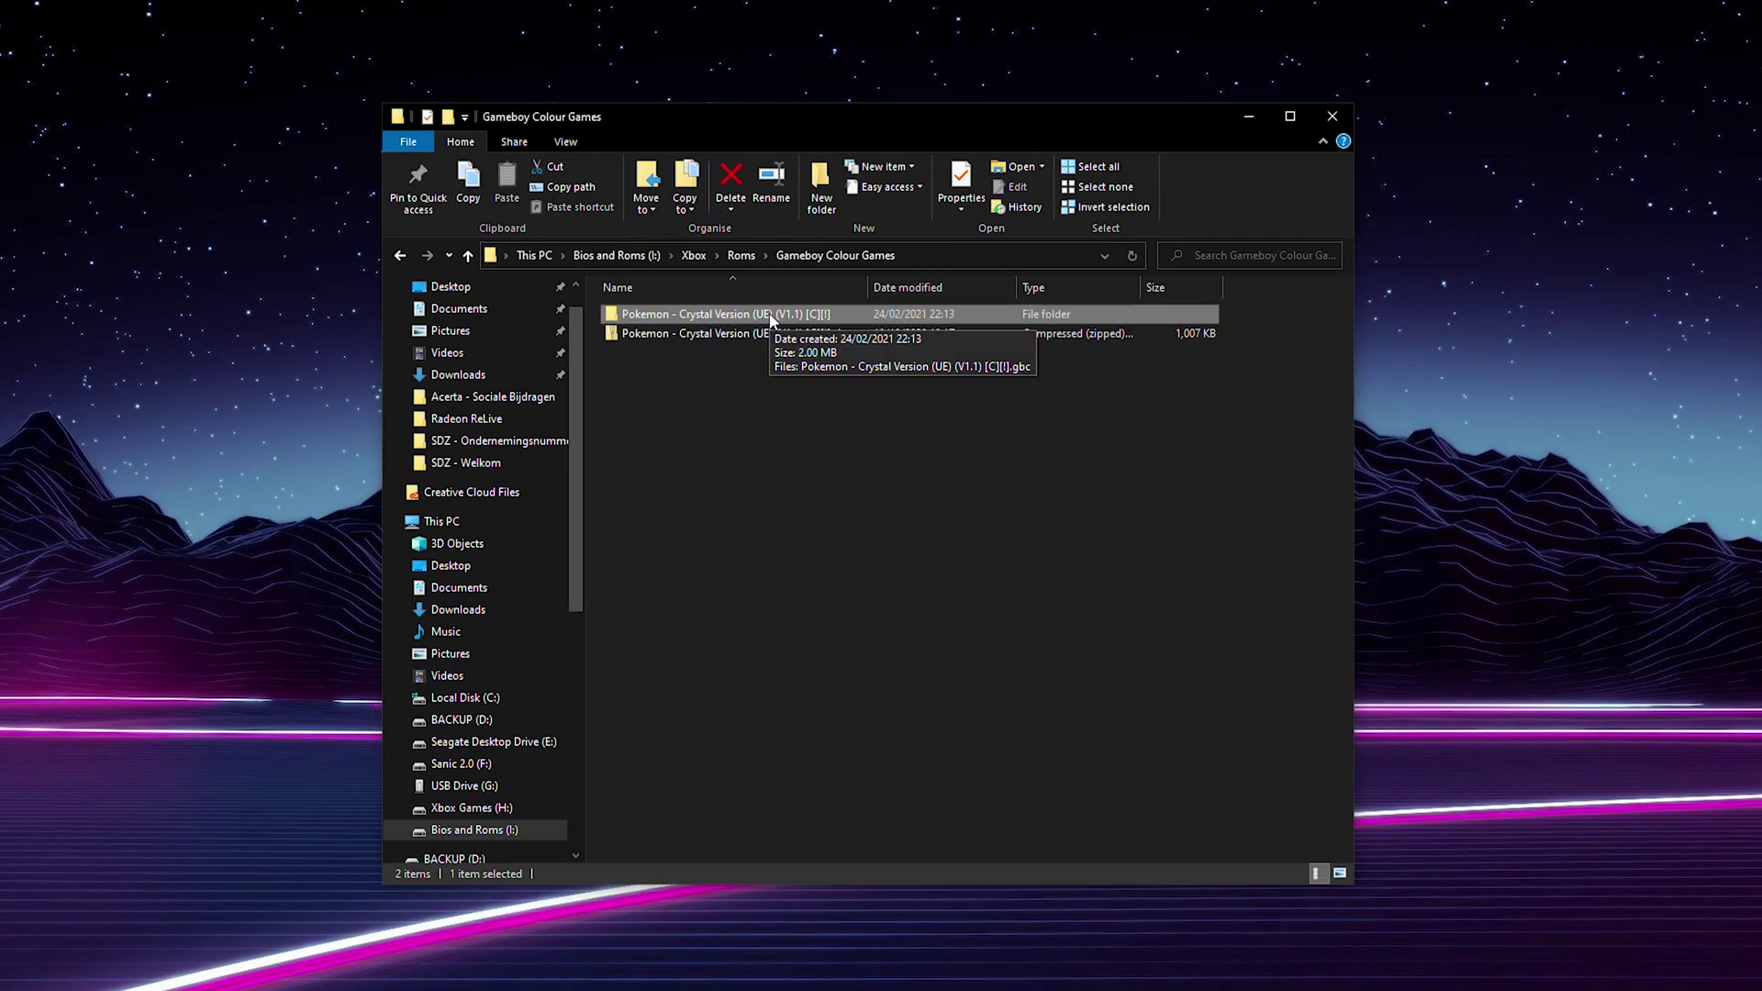
double_click(771, 317)
left_click(842, 319)
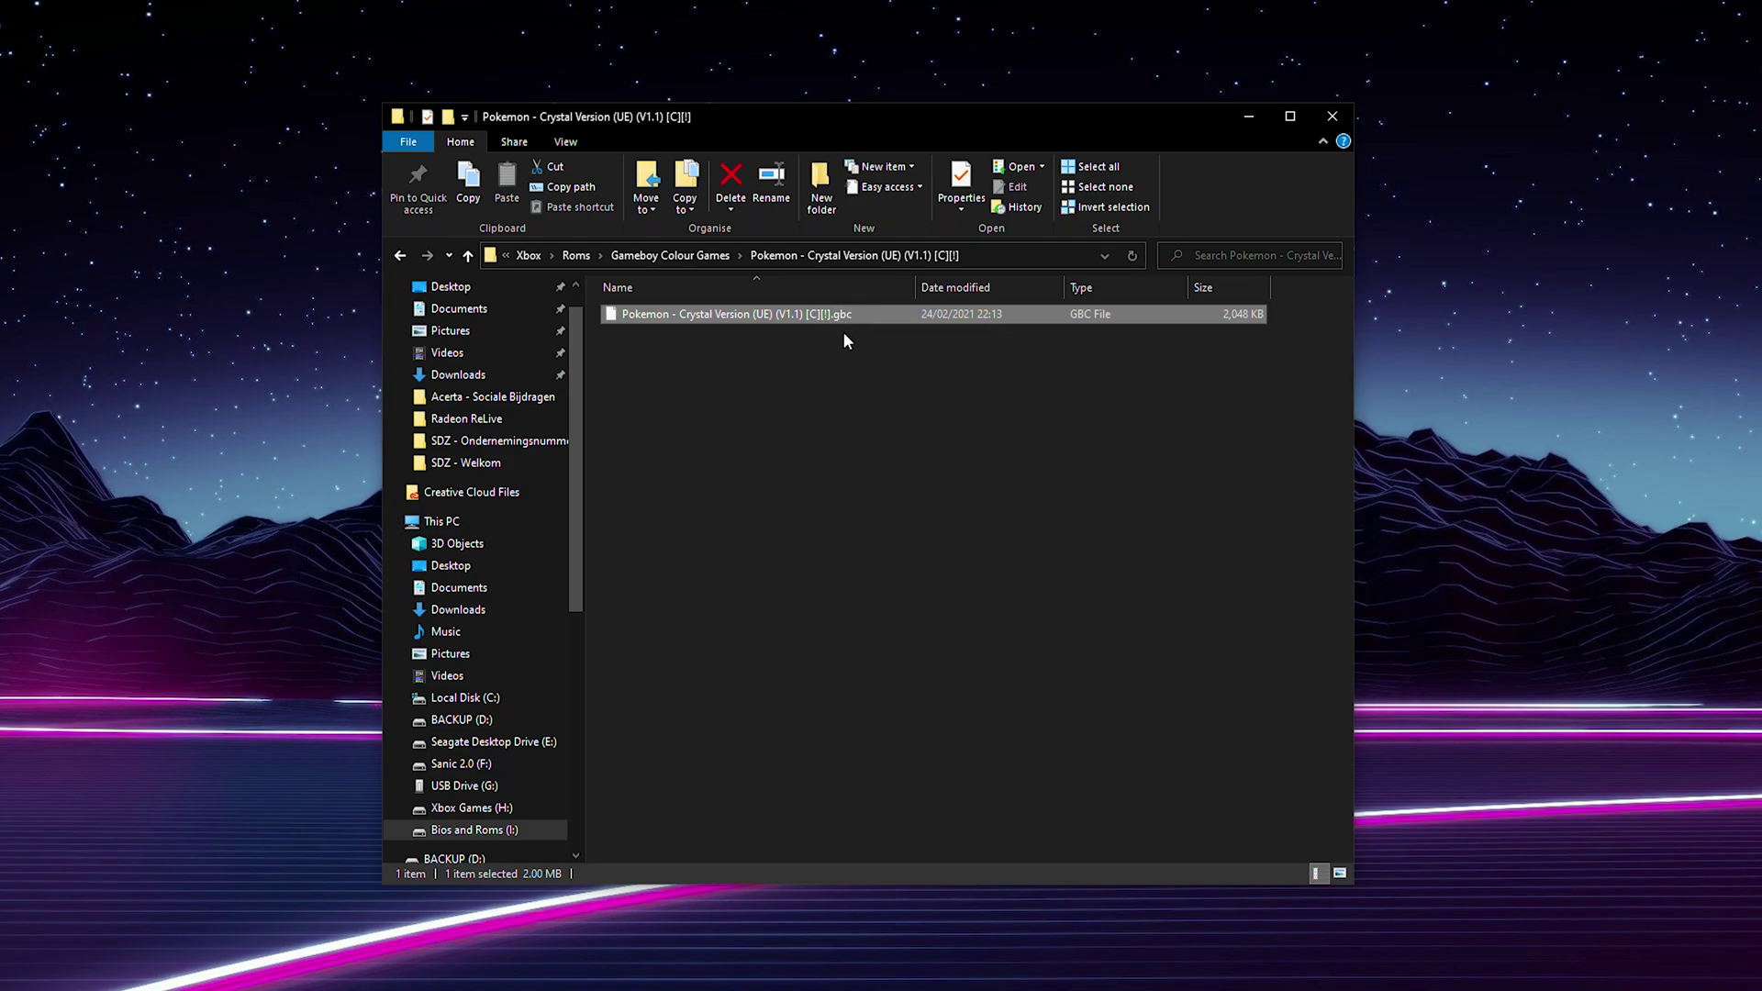
key("alt+Up")
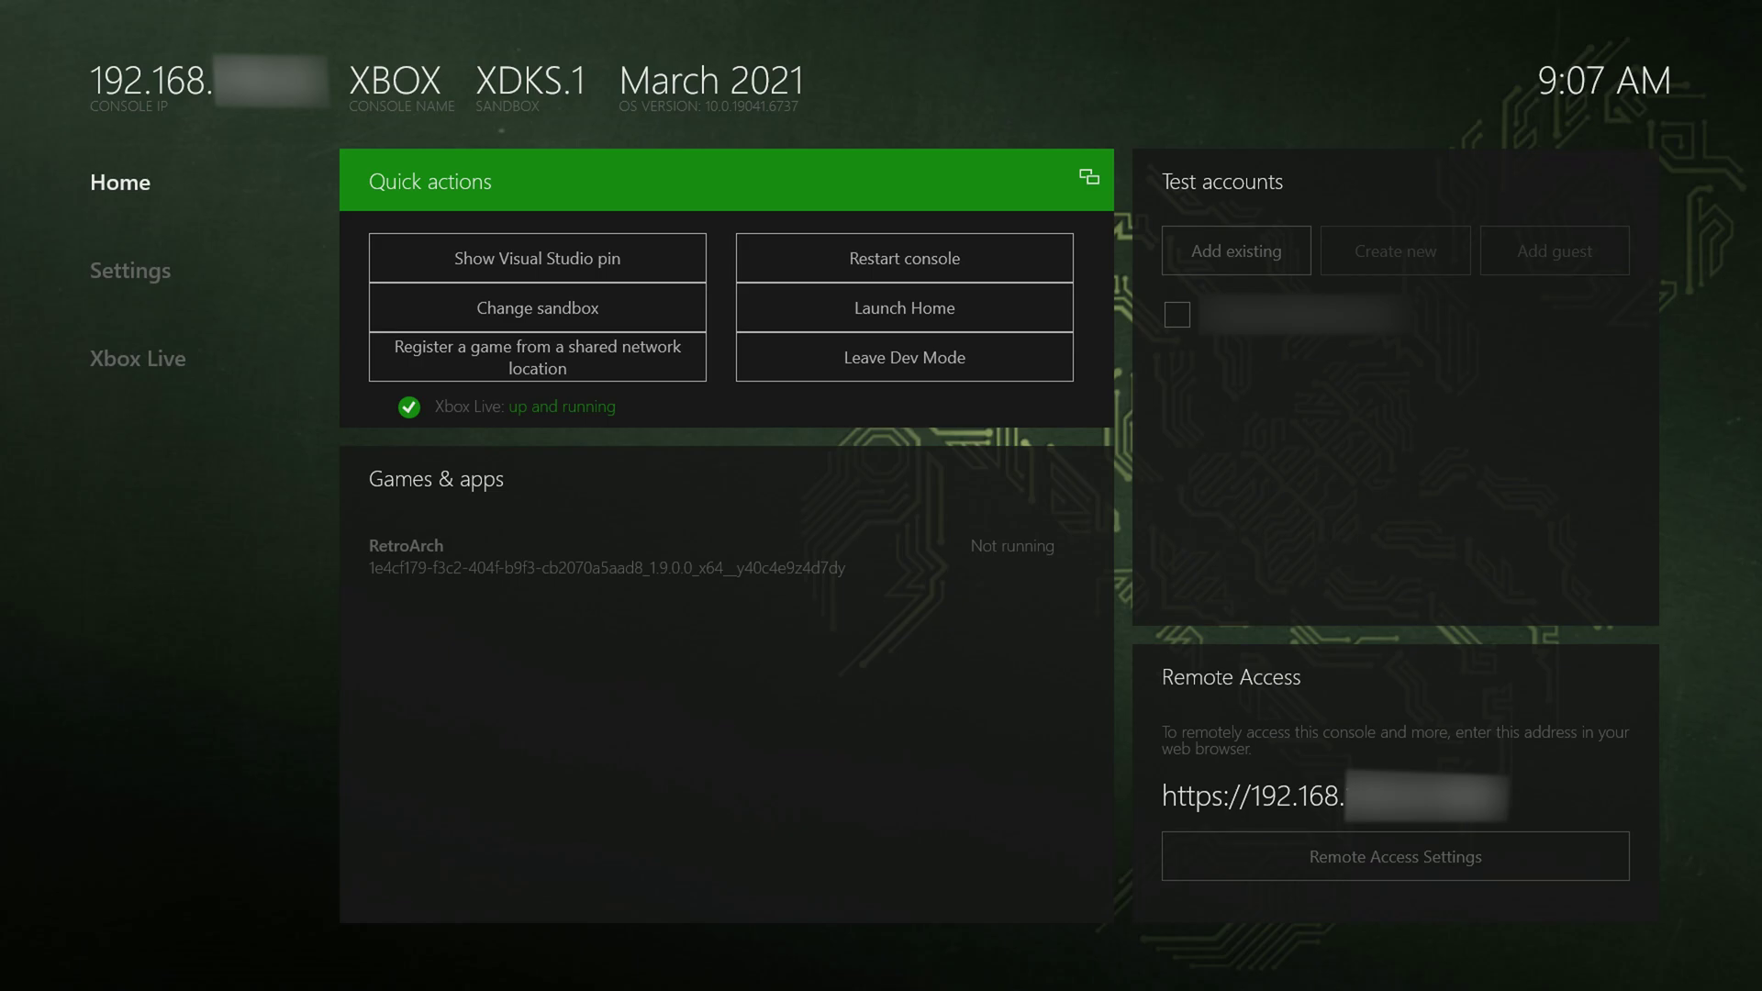
Switch to the Xbox Dev Mode home screen and launch RetroArch from the installed games and apps.
key("Down")
key("Down")
key("Down")
key("Down")
key("Down")
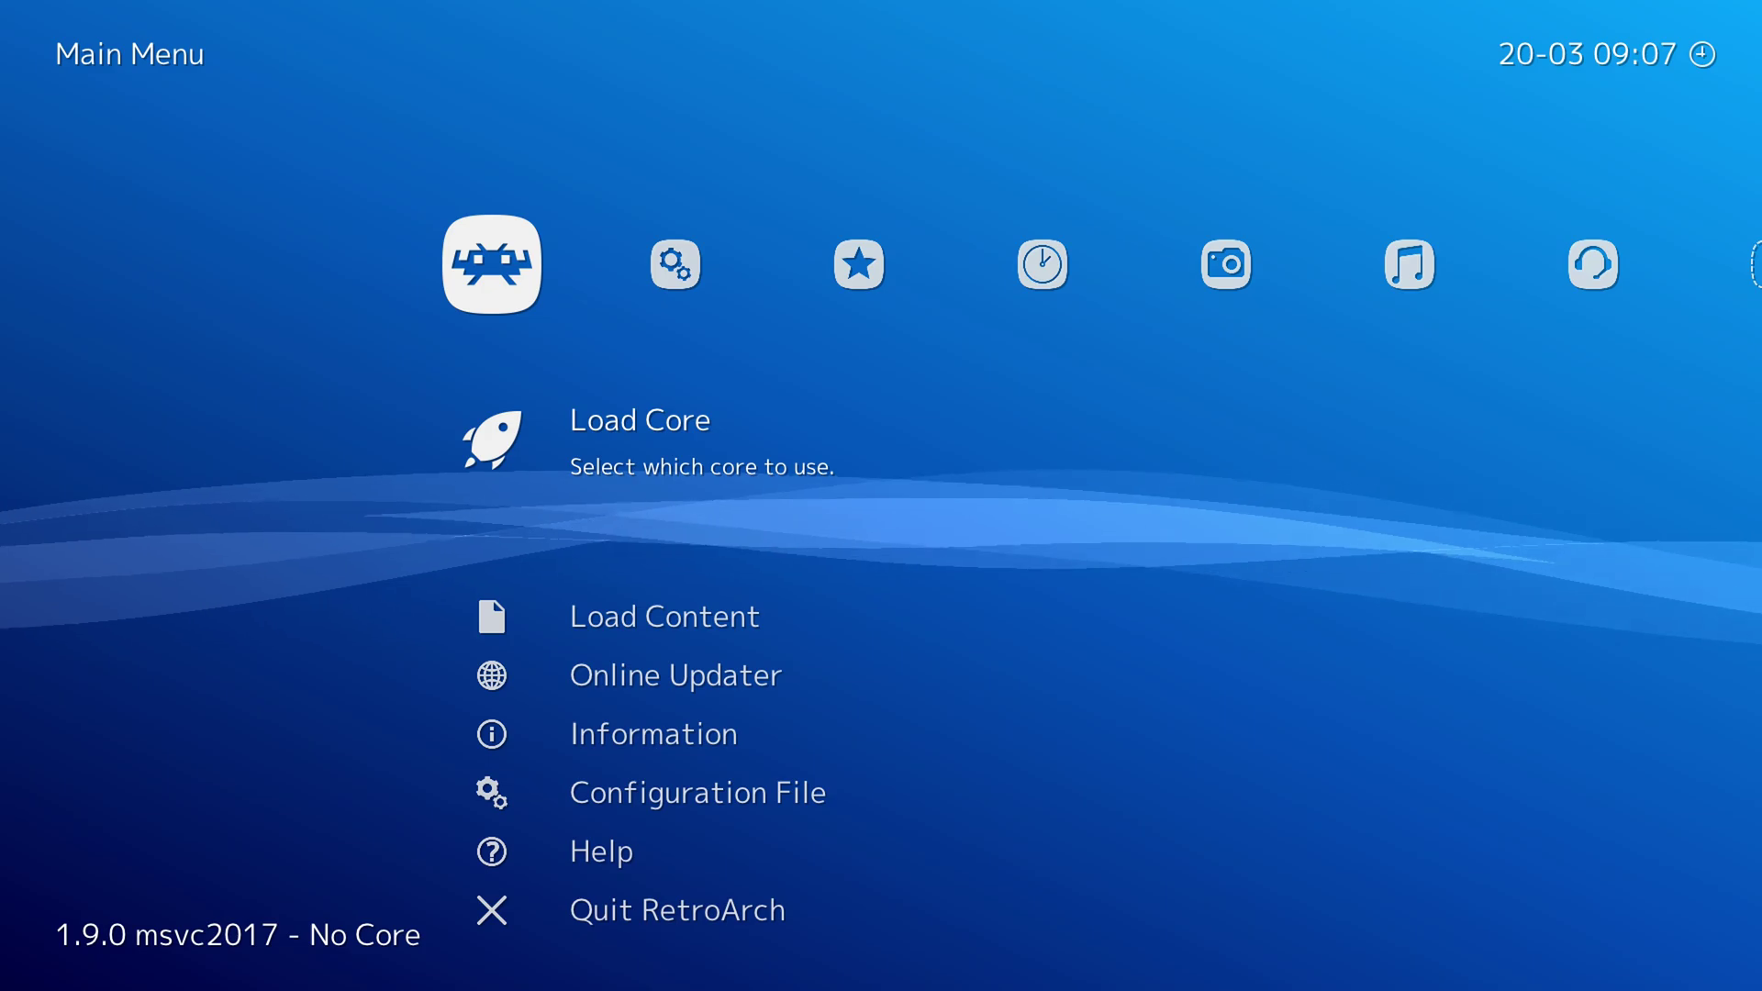
key("Left")
key("Right")
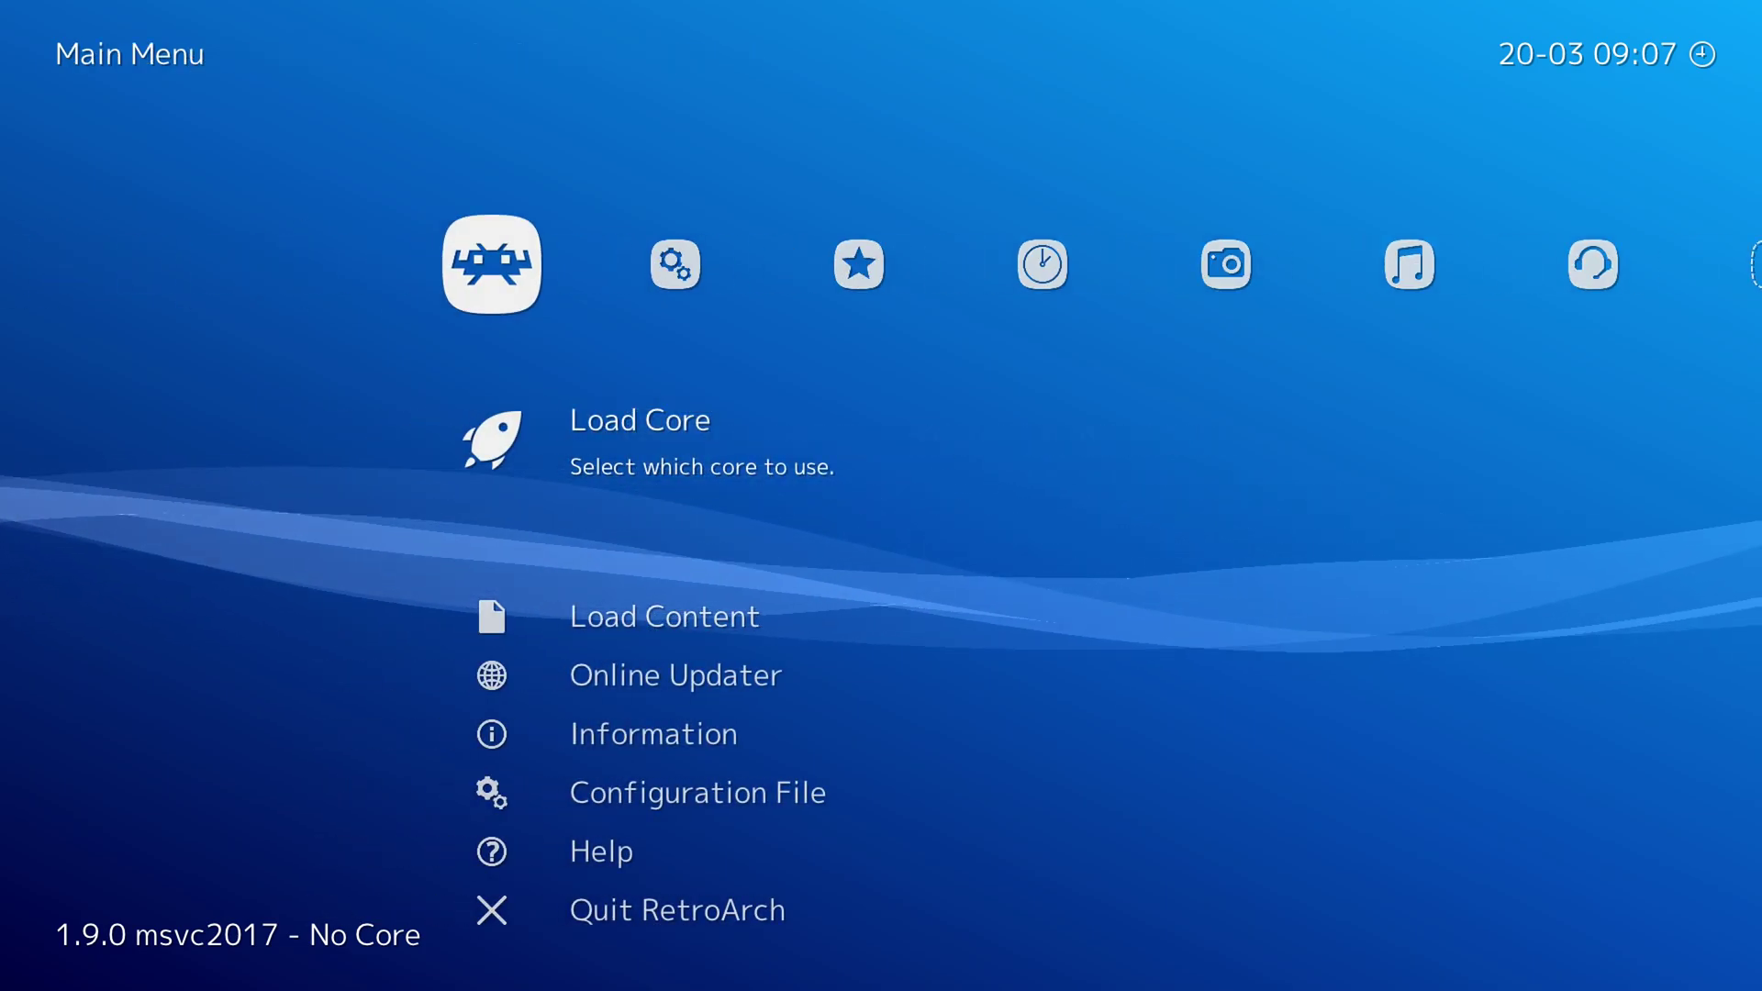
Start loading content and open the F:\ drive as the source.
key("Down")
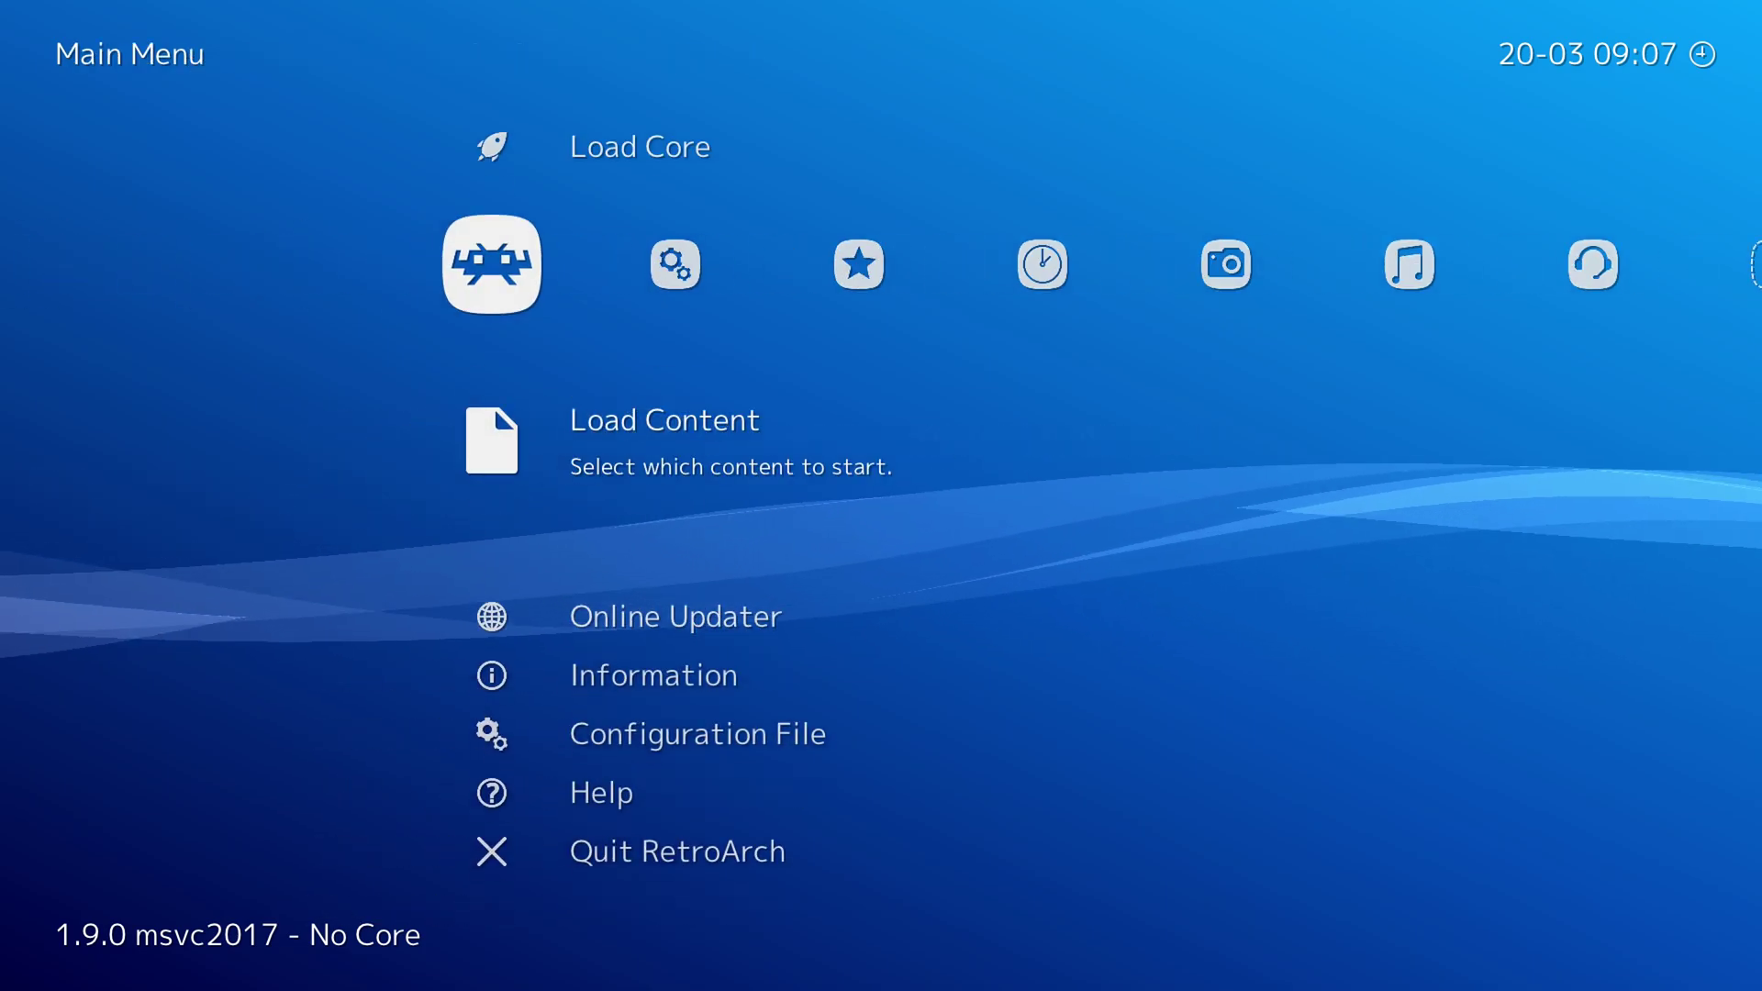
key("Return")
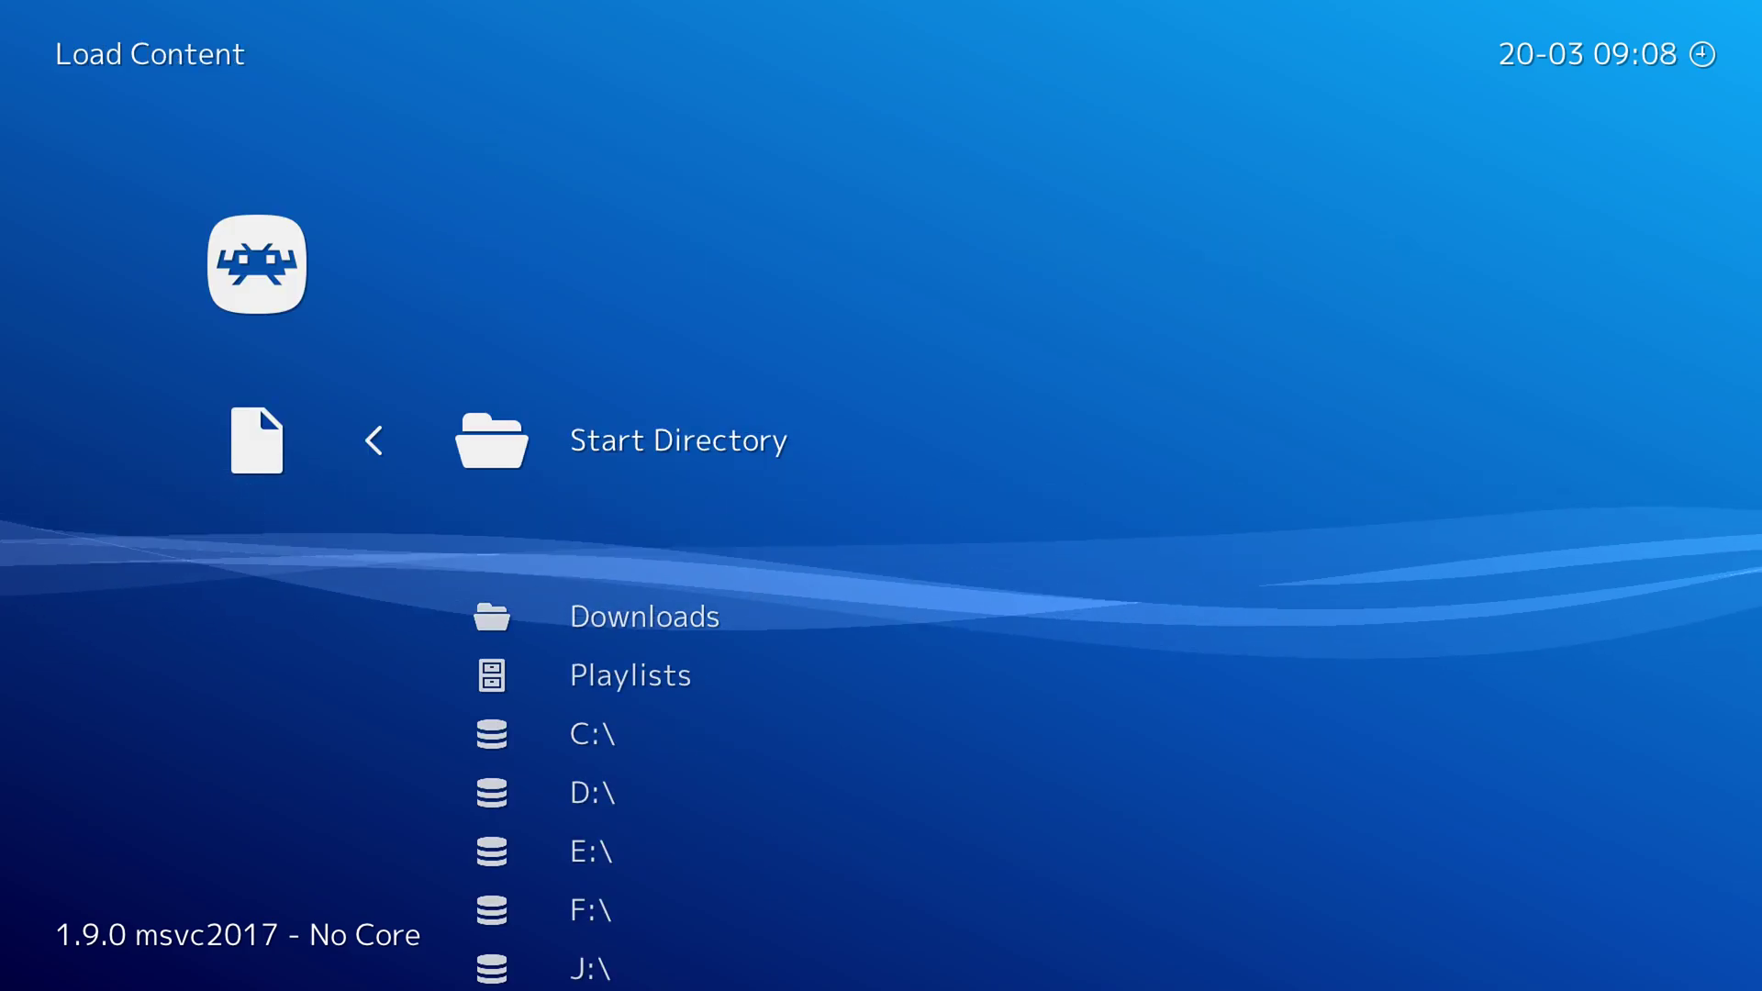
key("Down")
key("Down")
key("Down")
key("Down")
key("Down")
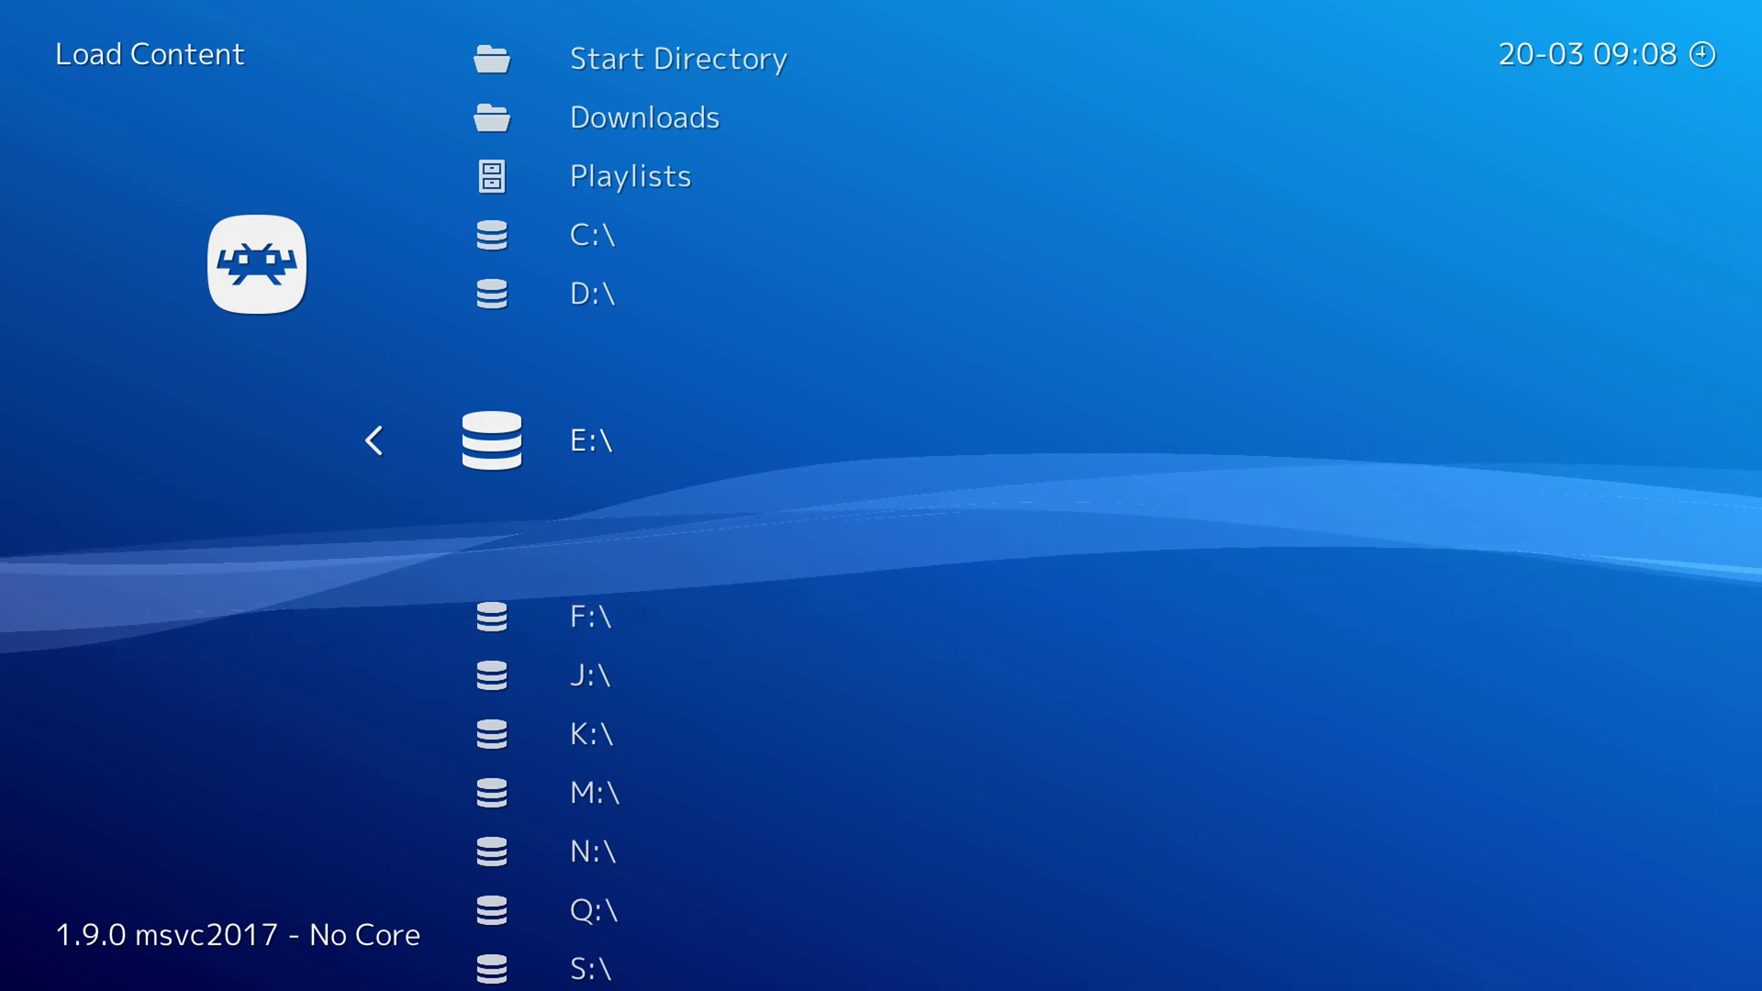
key("Down")
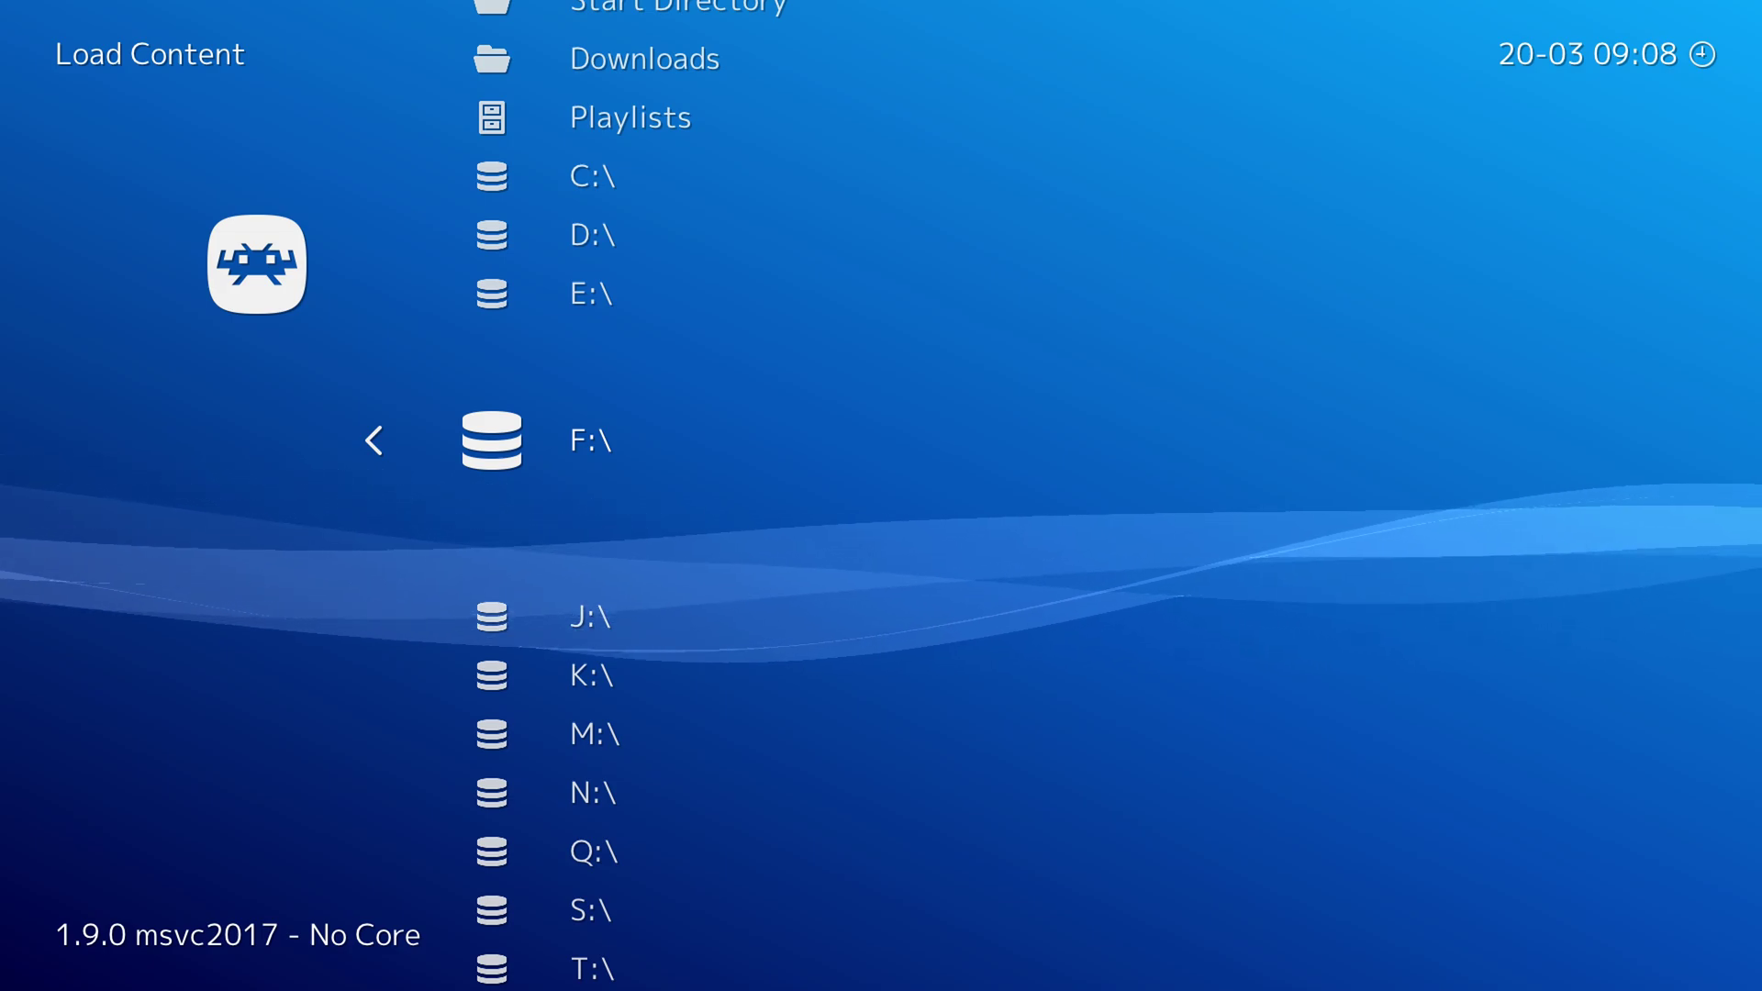
key("Up")
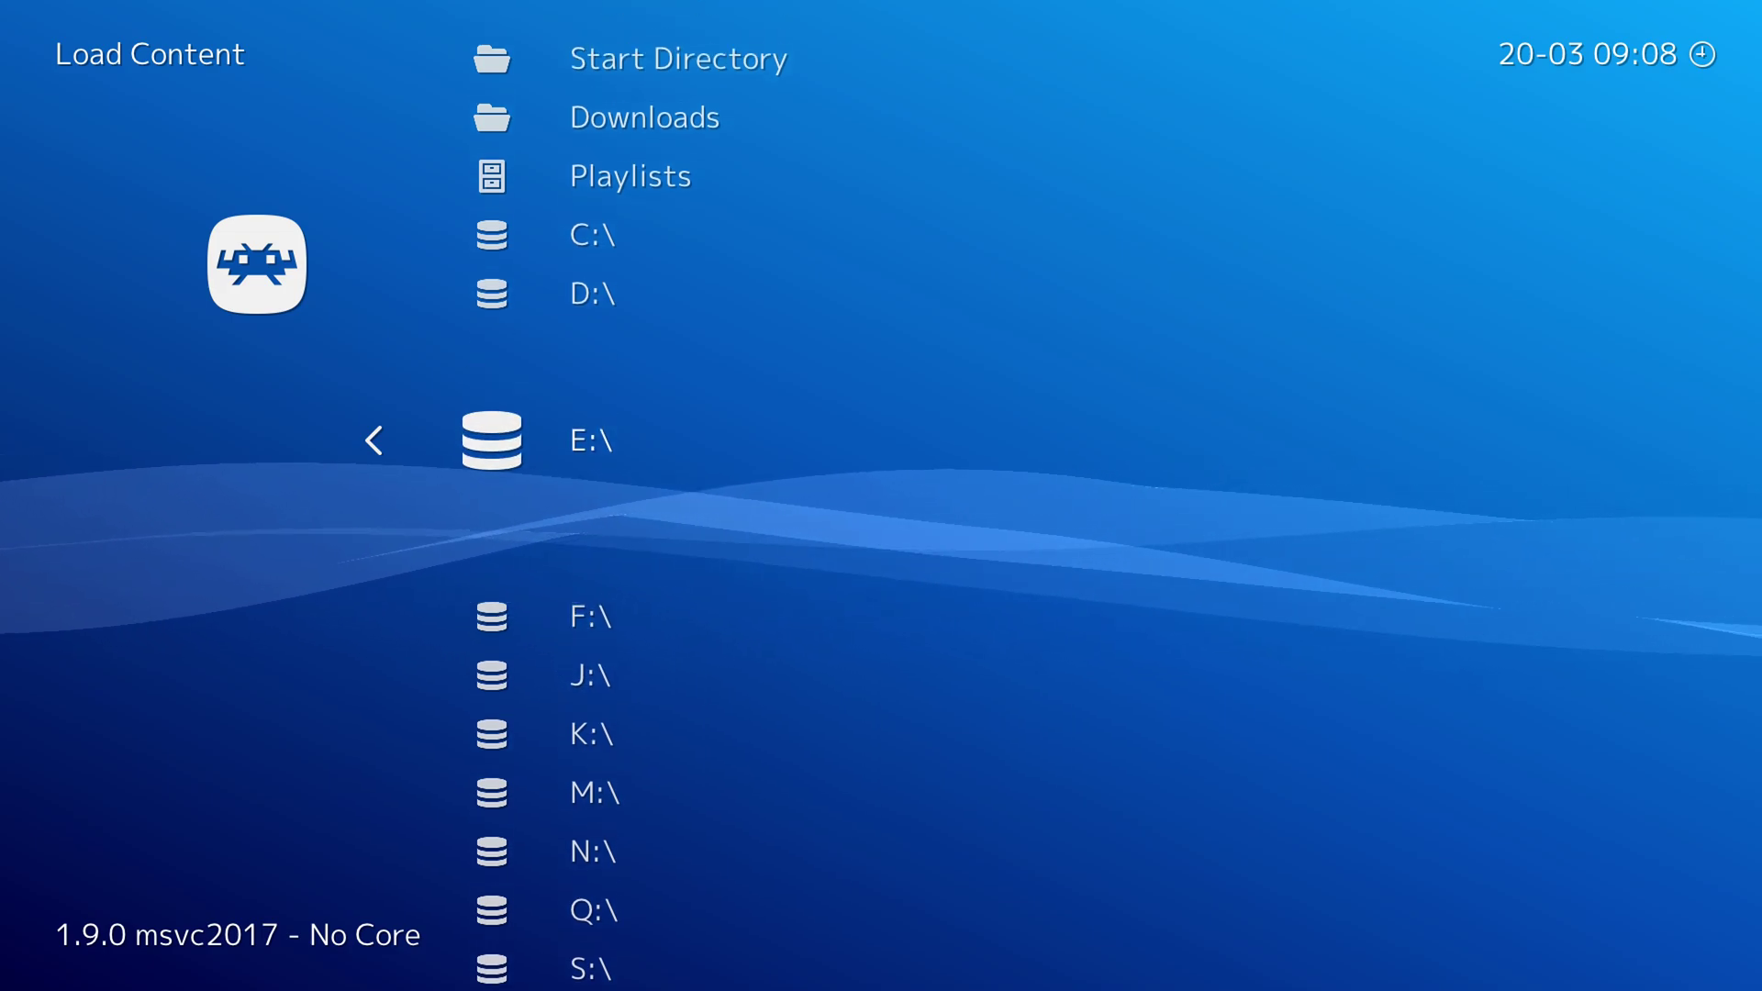
key("Down")
key("Return")
Browse to the Xbox\Roms\Gameboy Colour Games folder on the F:\ drive.
key("Down")
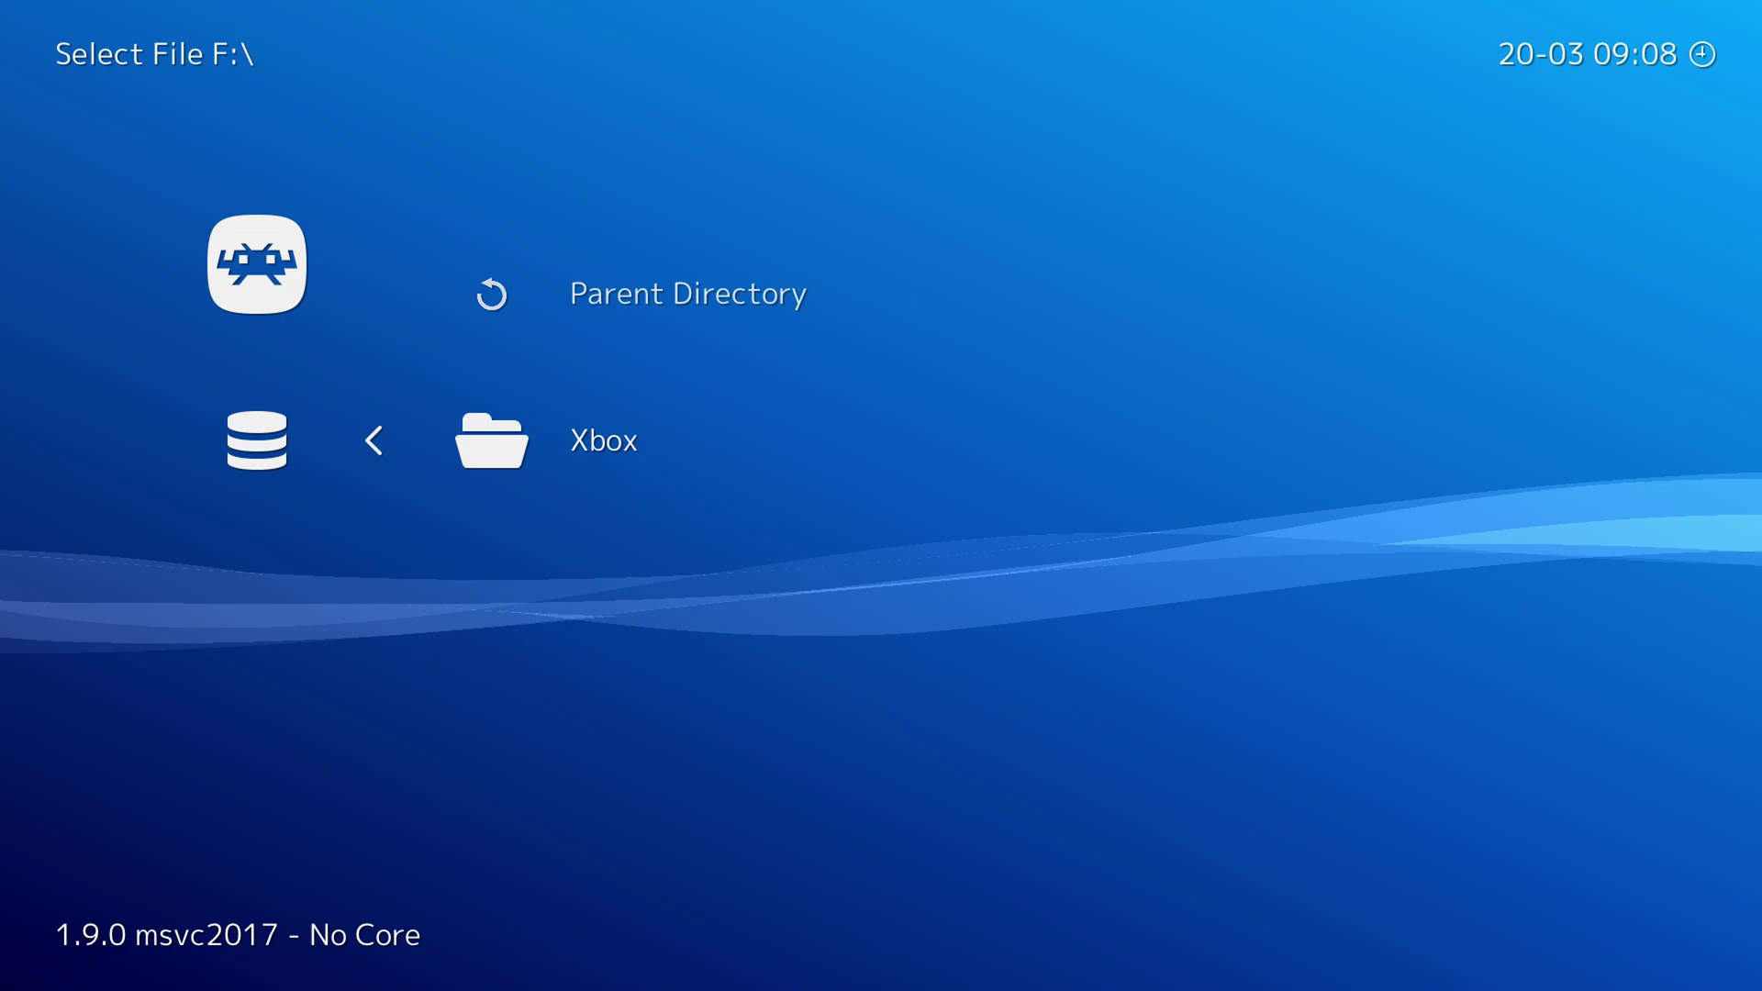
key("Return")
key("Down")
key("Down")
key("Return")
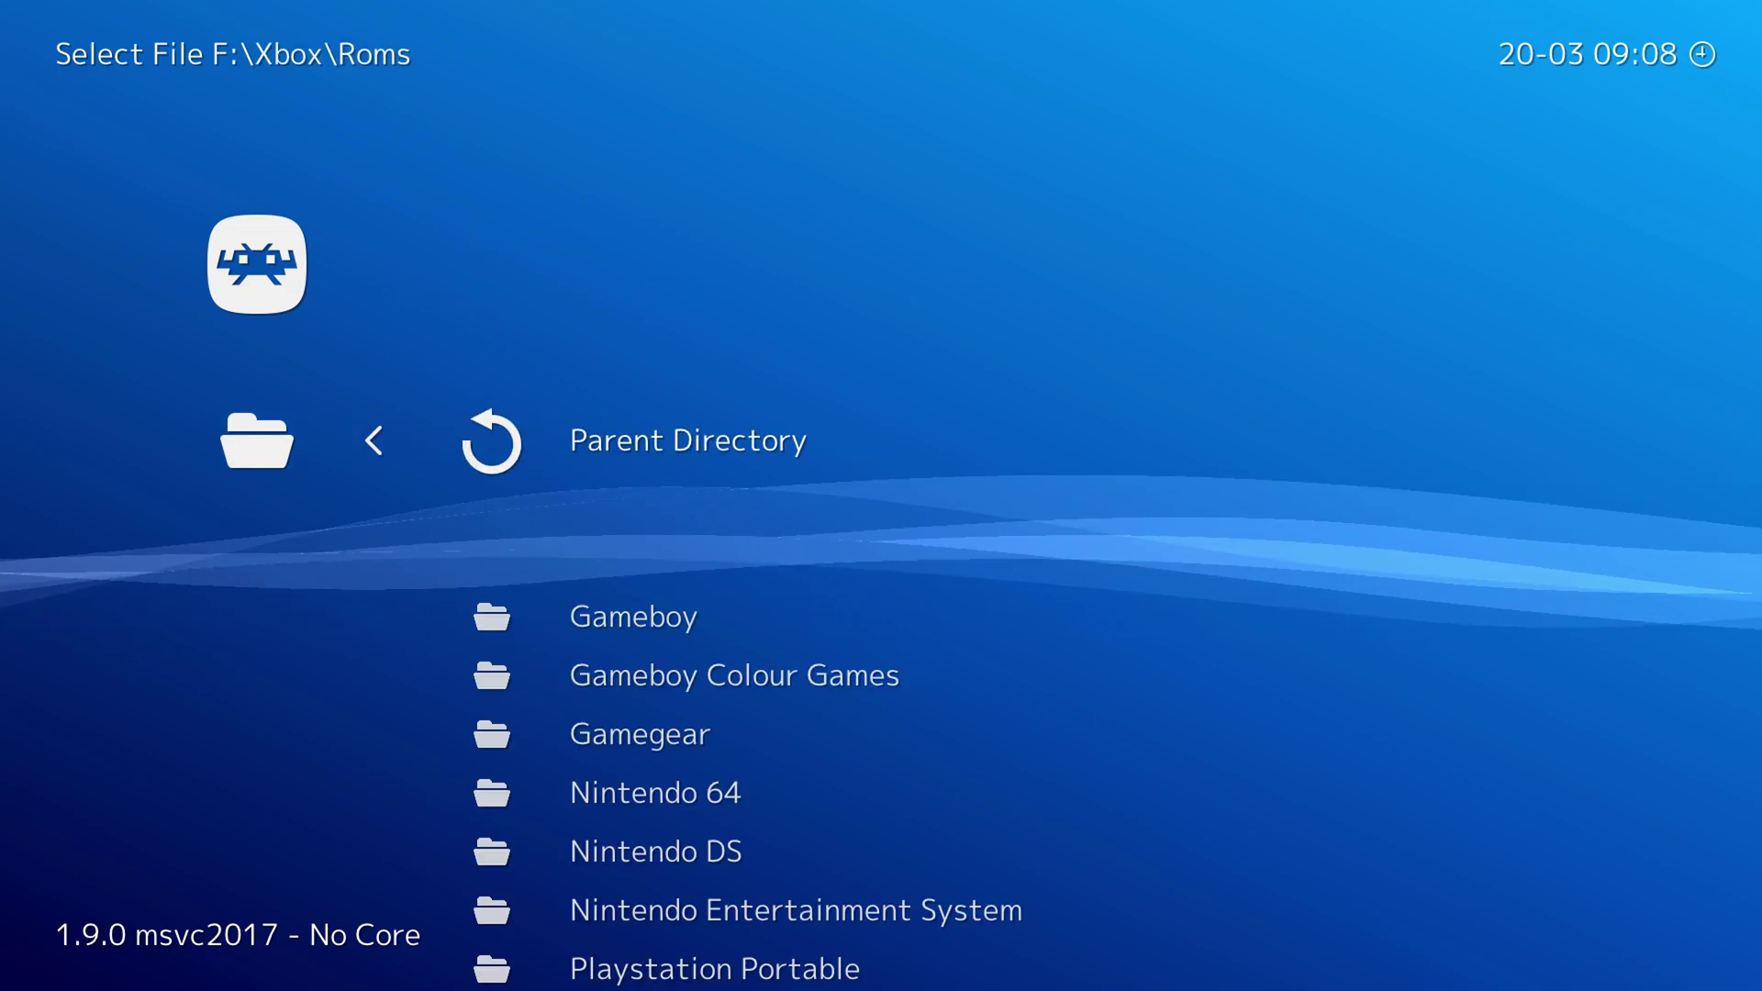
key("Down")
key("Down")
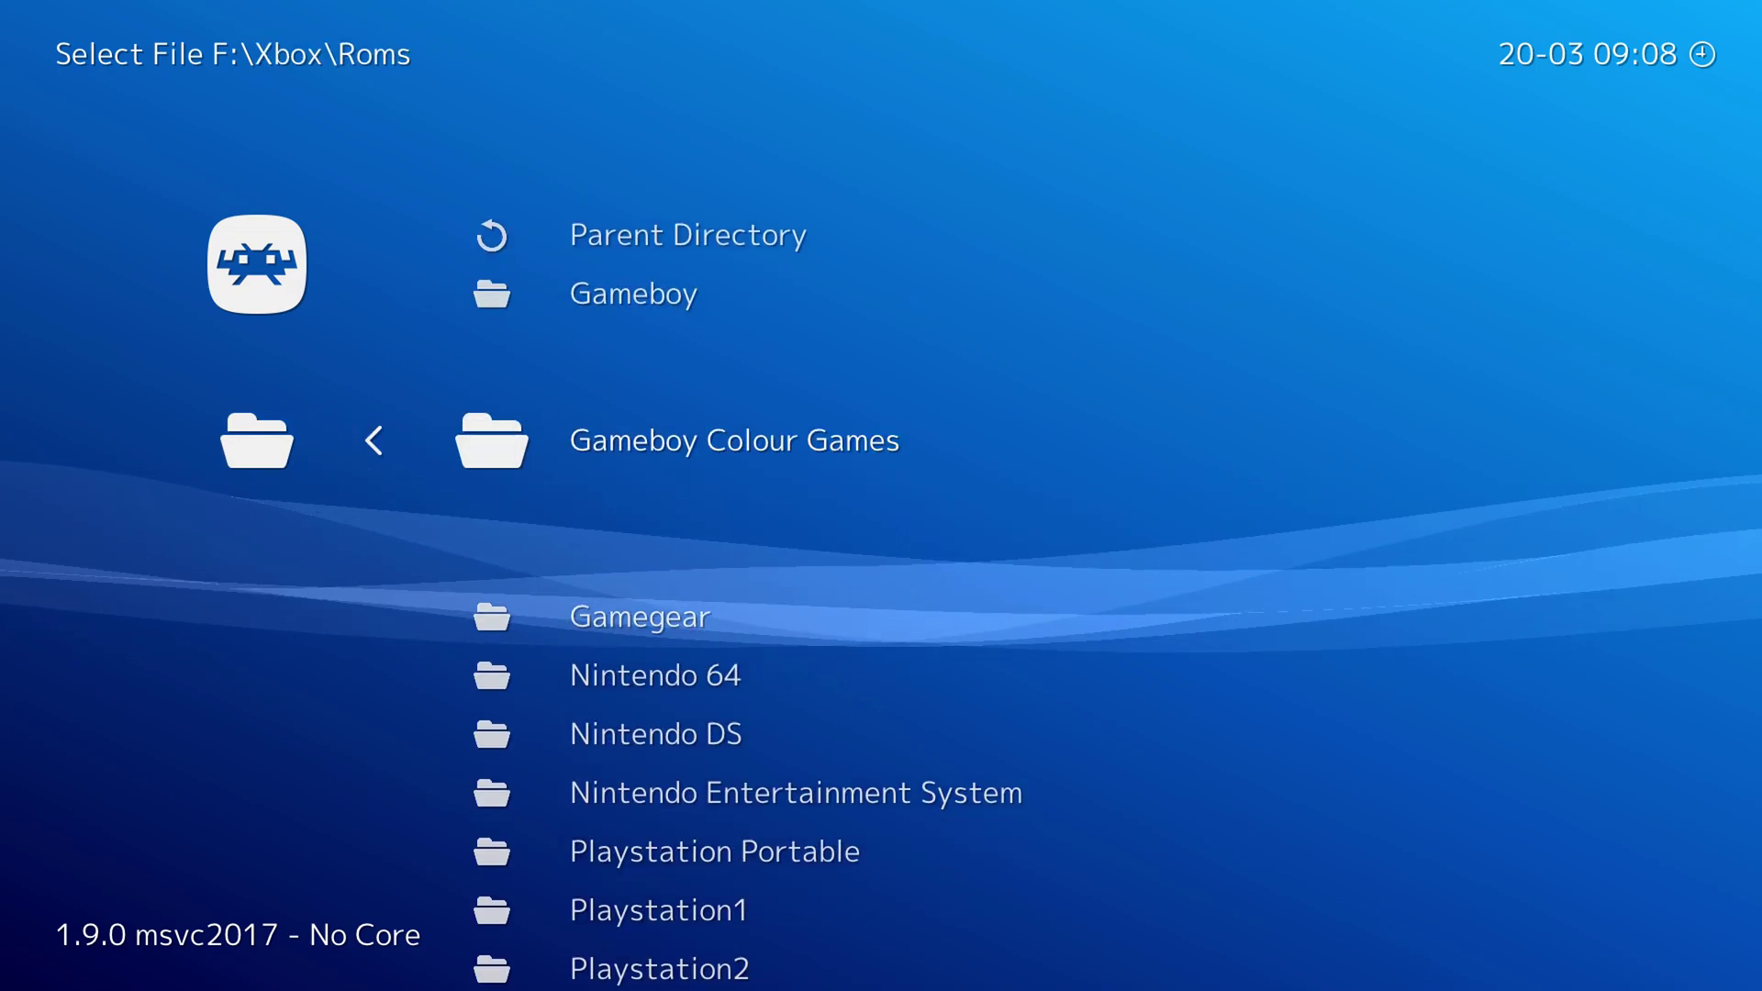
key("Return")
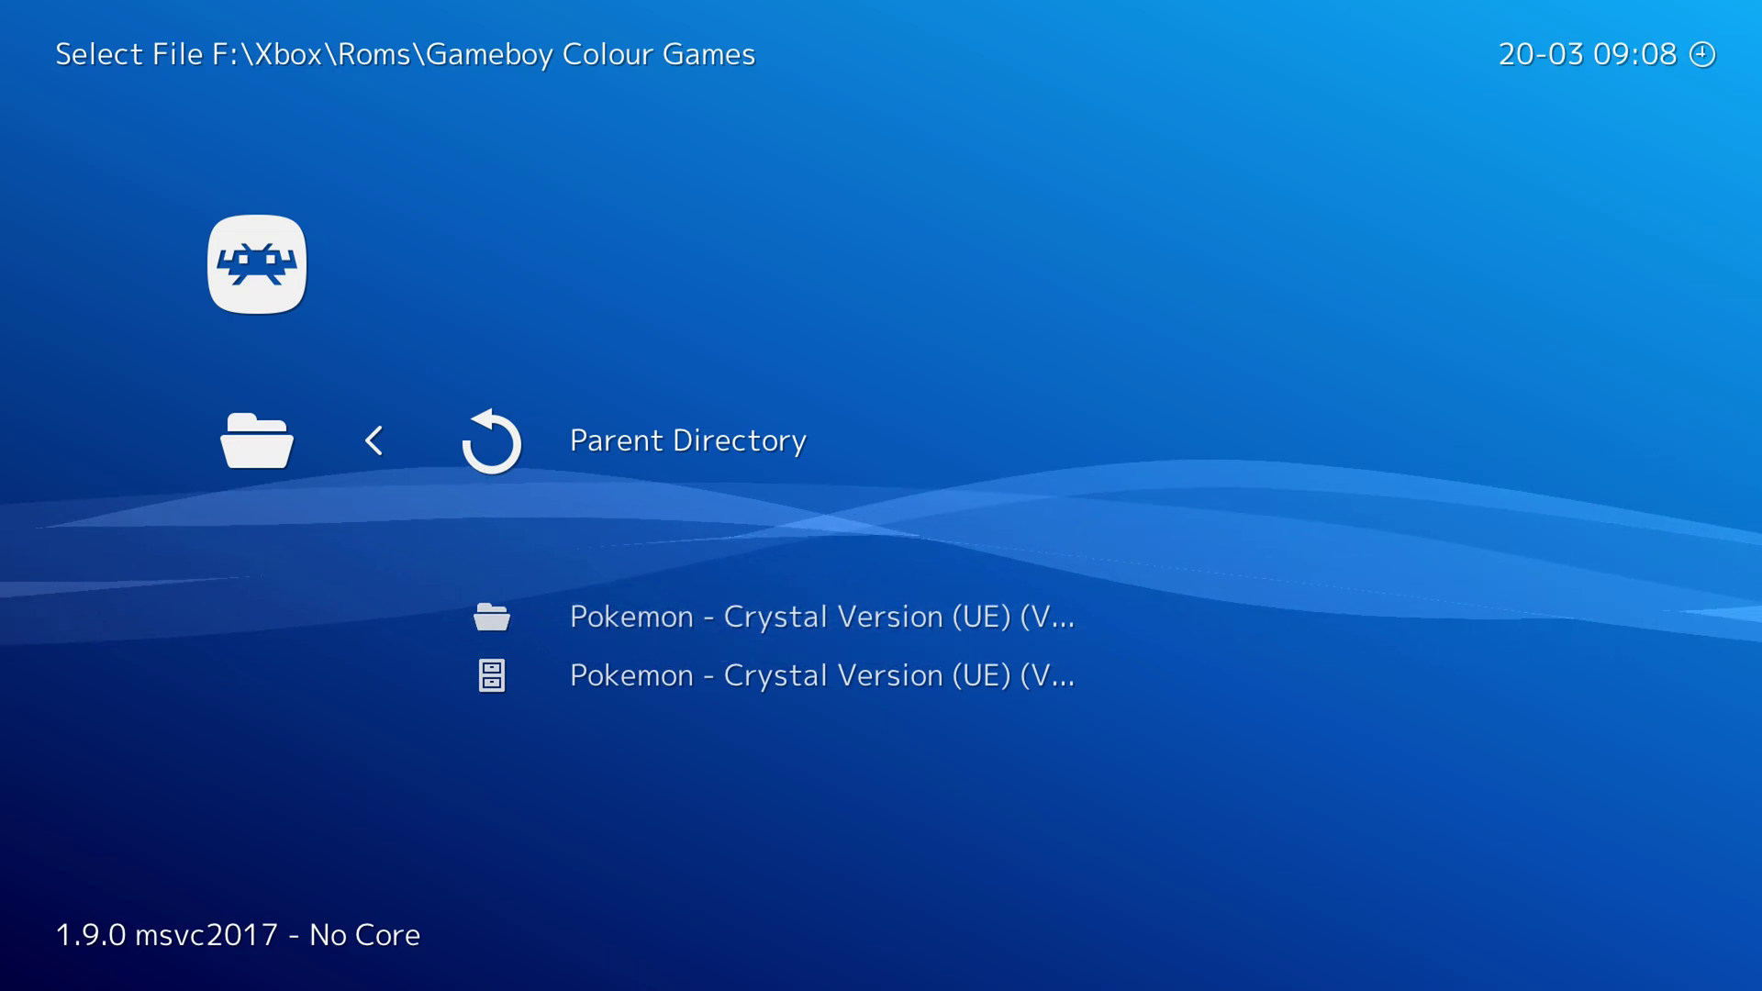
Load the .gbc file from the extracted Pokemon - Crystal Version folder with the Game Boy / Color (Gearboy) core.
key("Down")
key("Down")
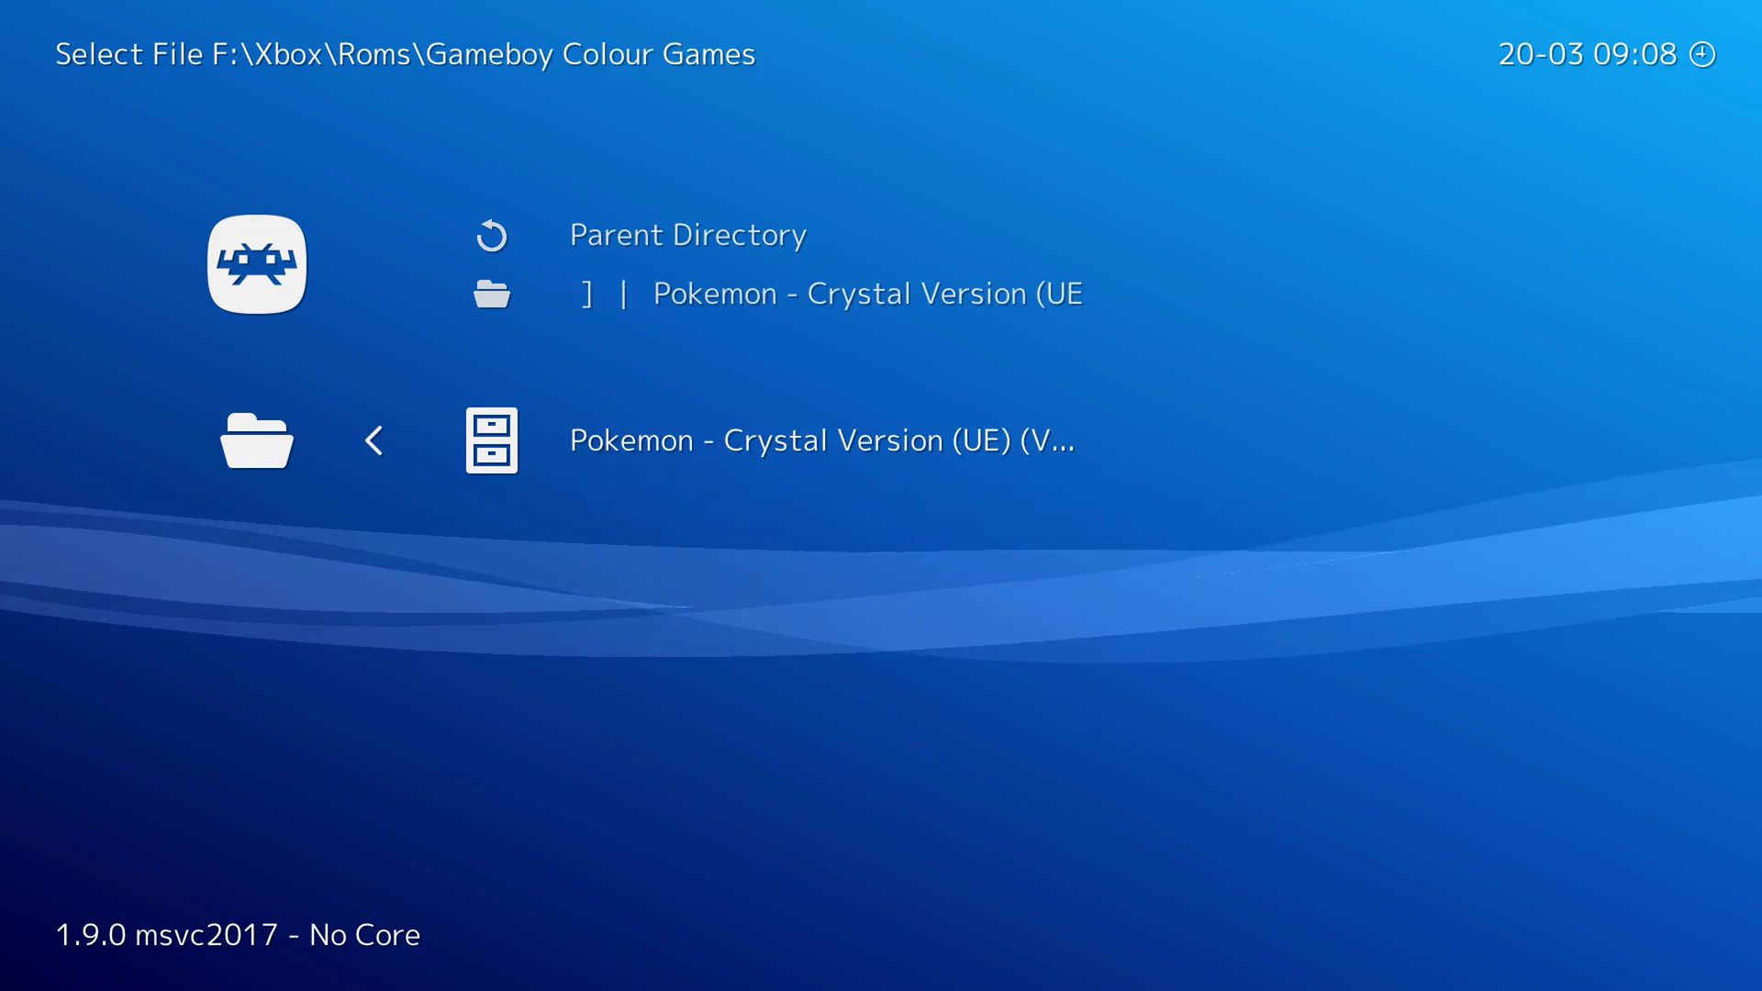
key("Up")
key("Return")
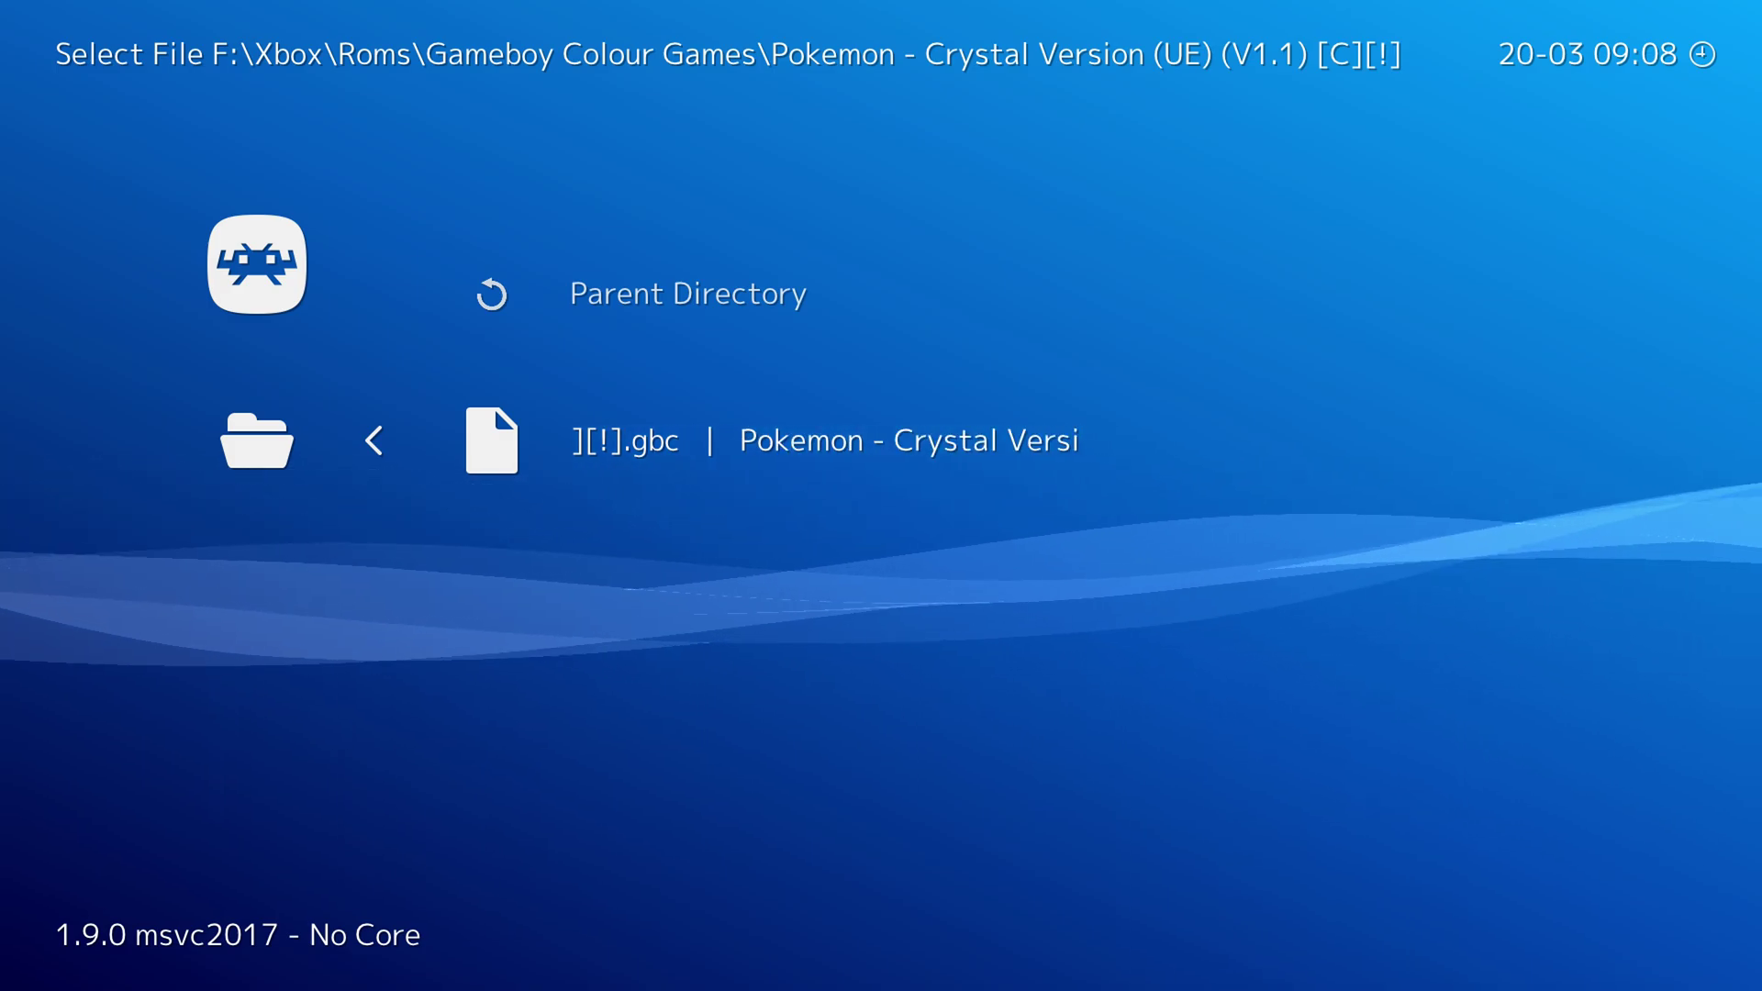
key("Return")
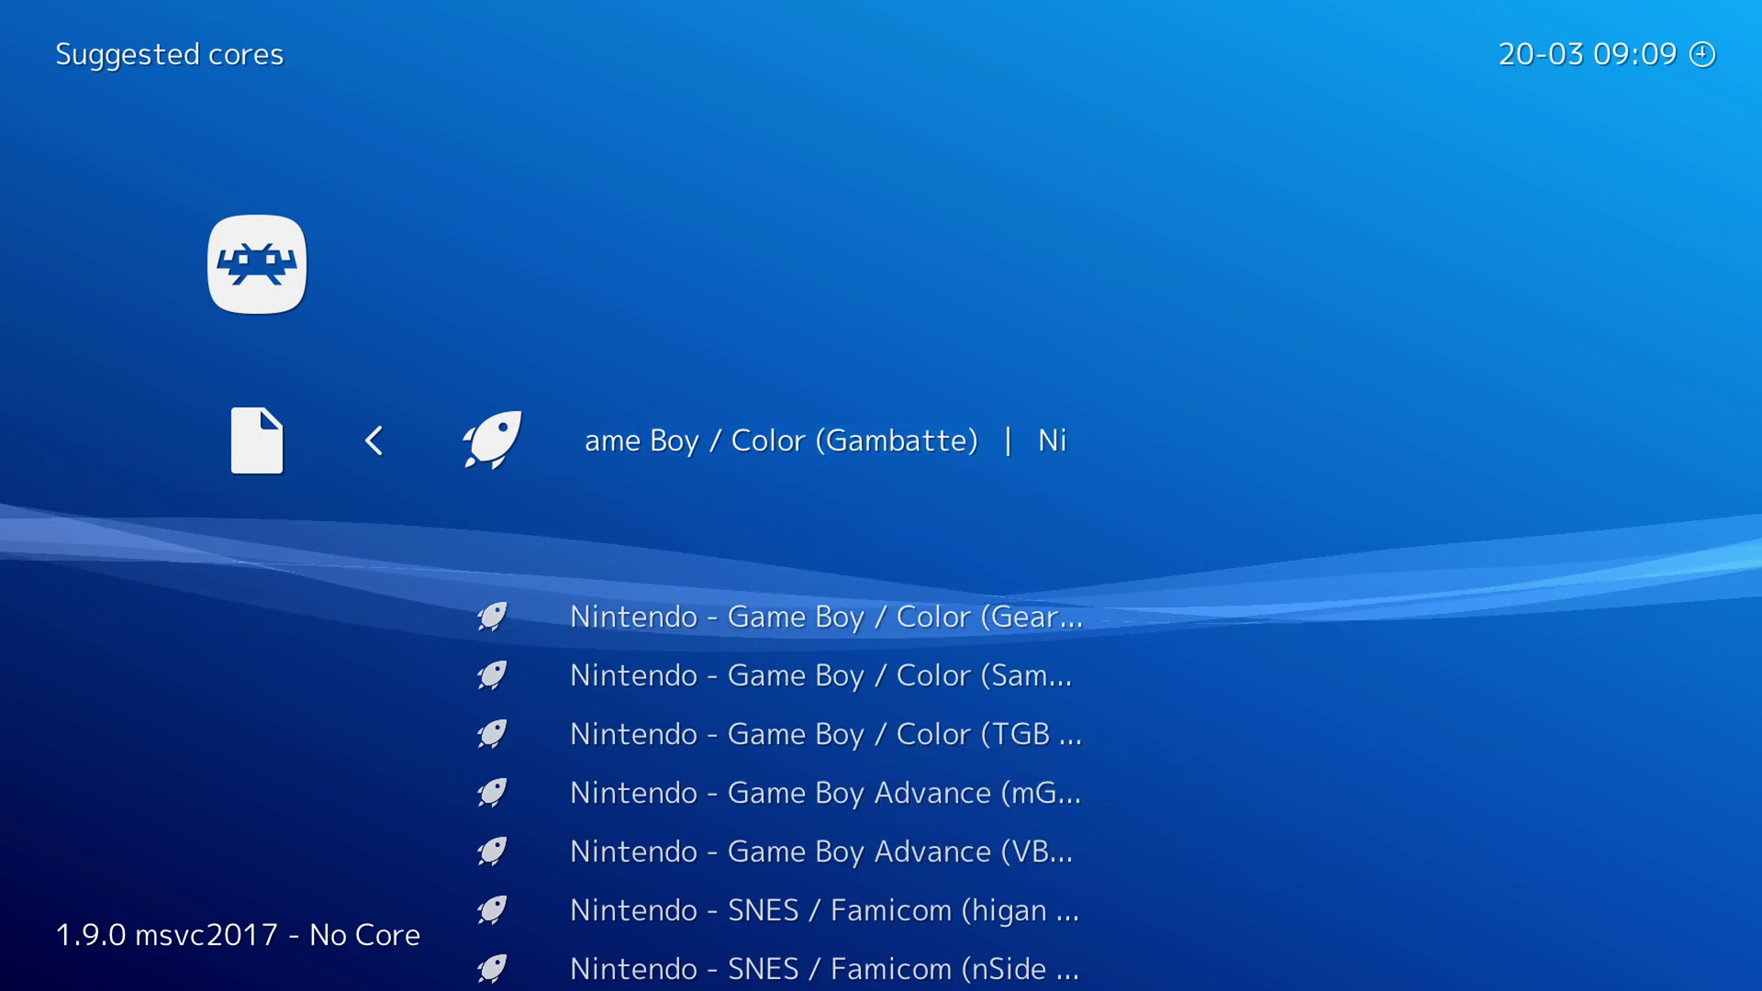
key("Down")
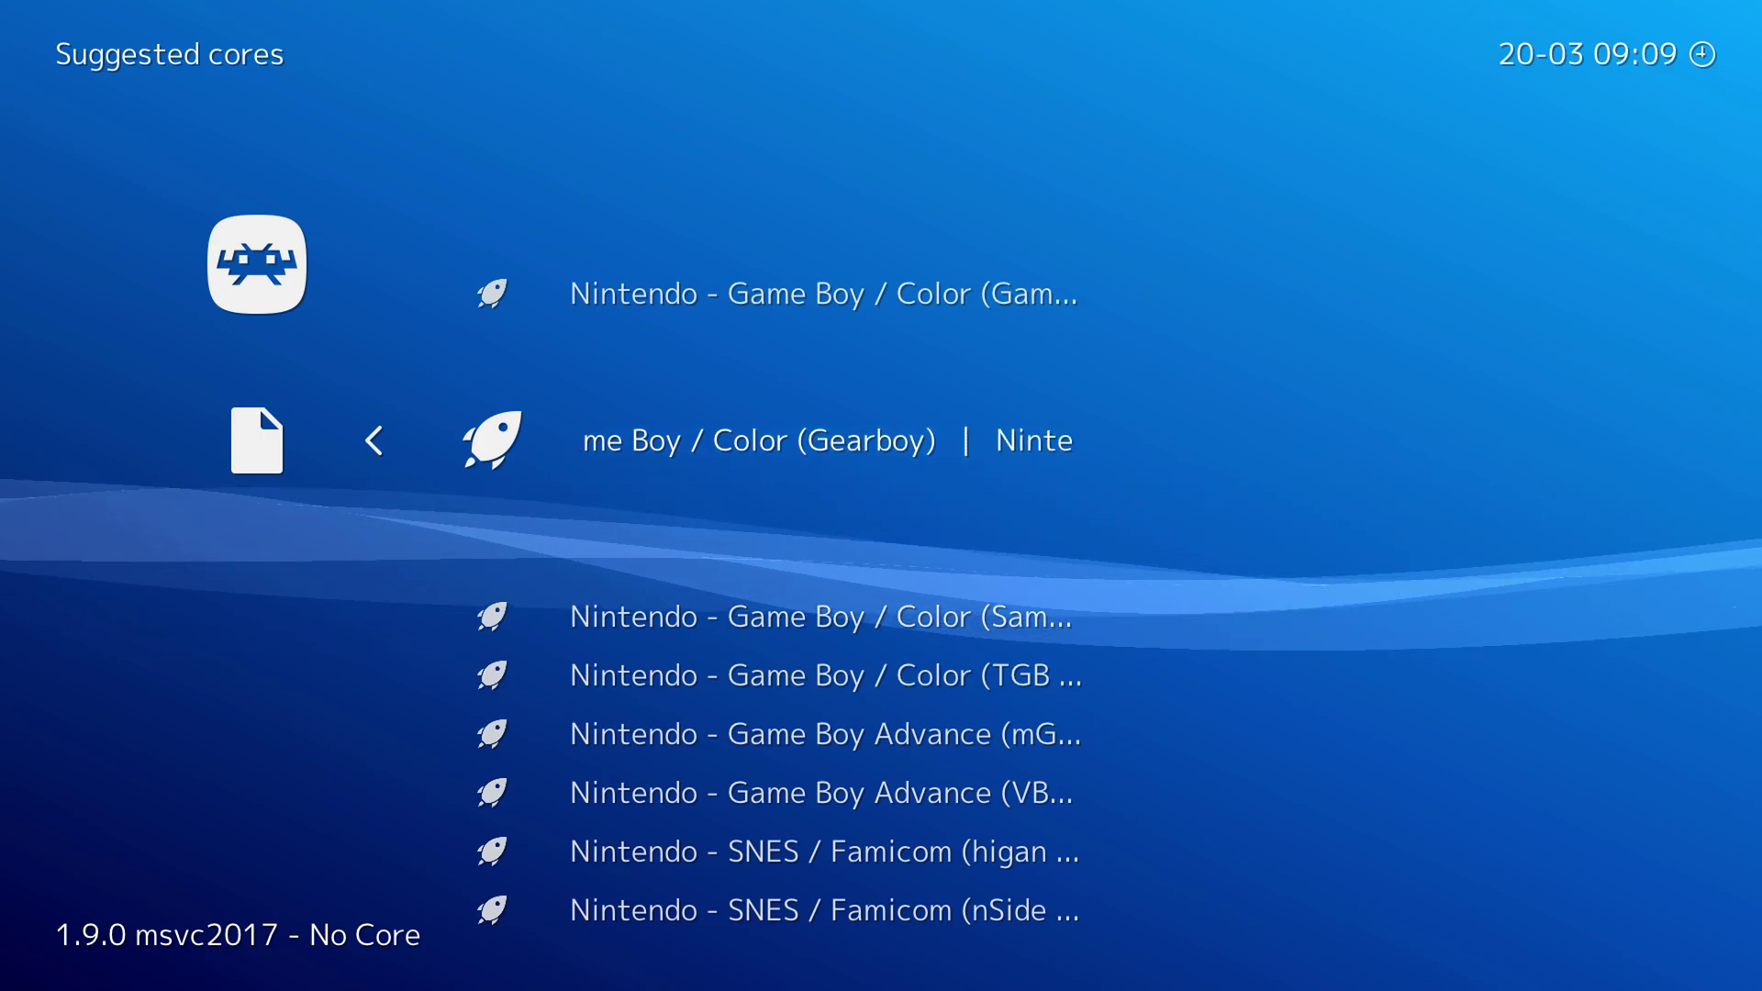
key("Return")
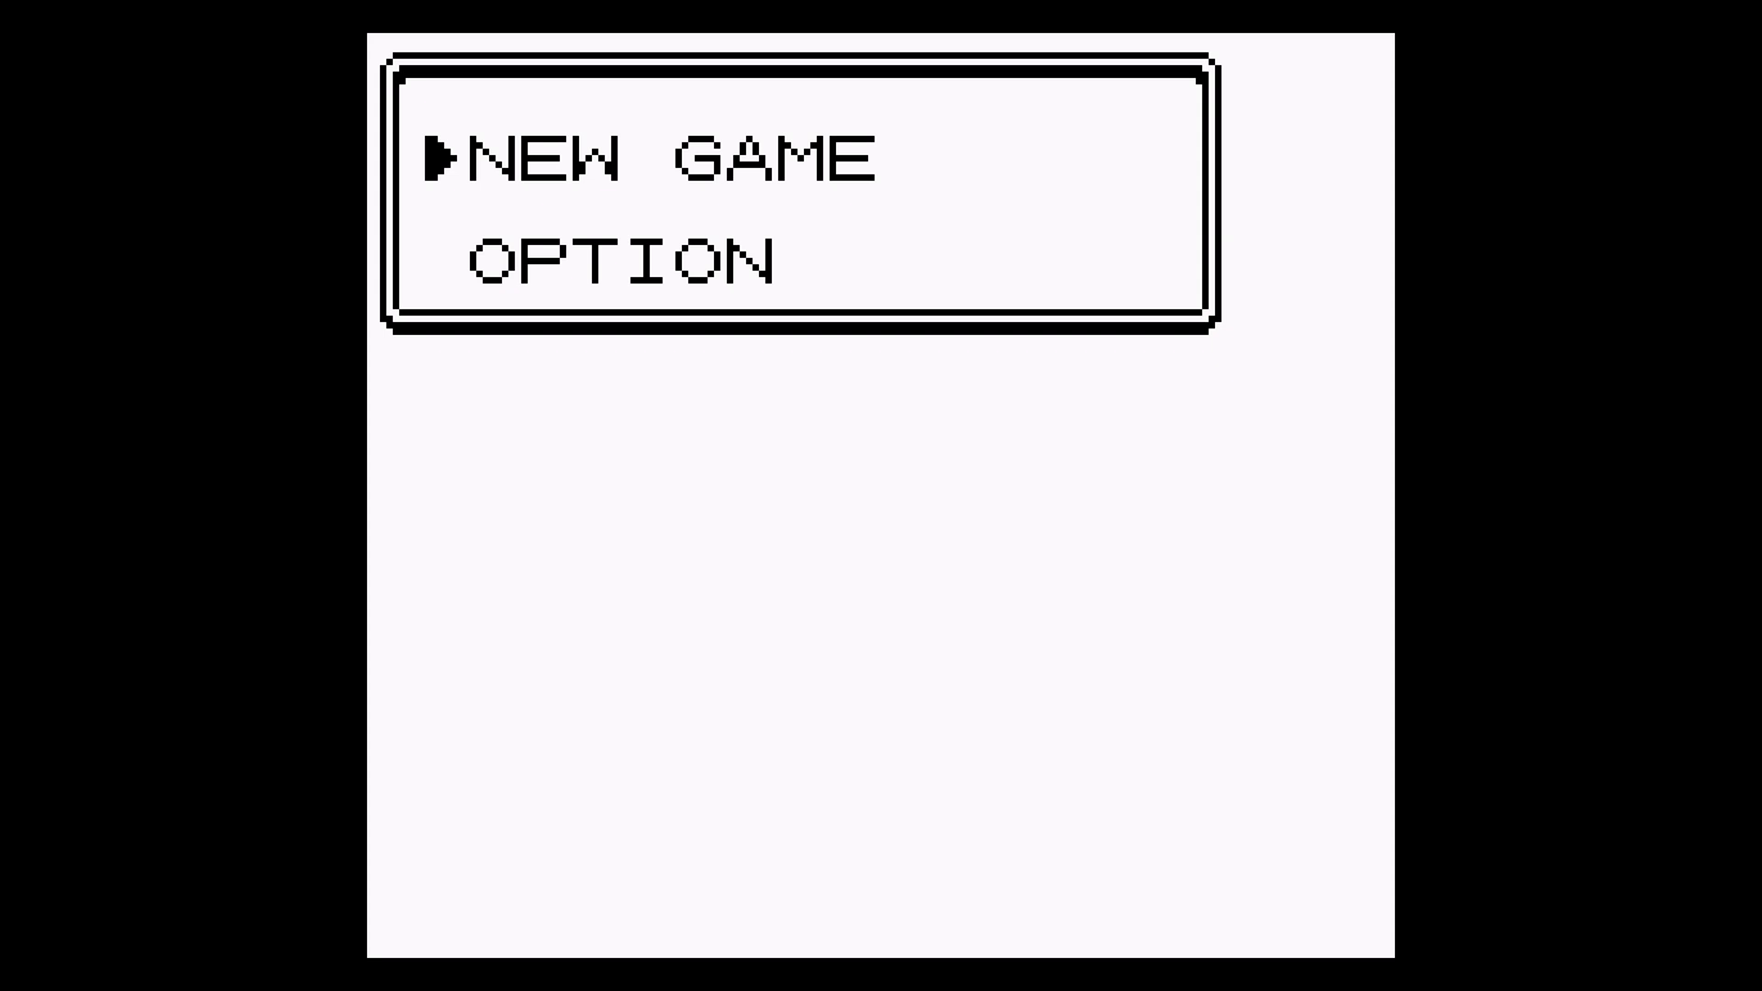
Highlight OPTION in the game's start menu, and open the running content's Options from RetroArch's Quick Menu.
key("Down")
key("F1")
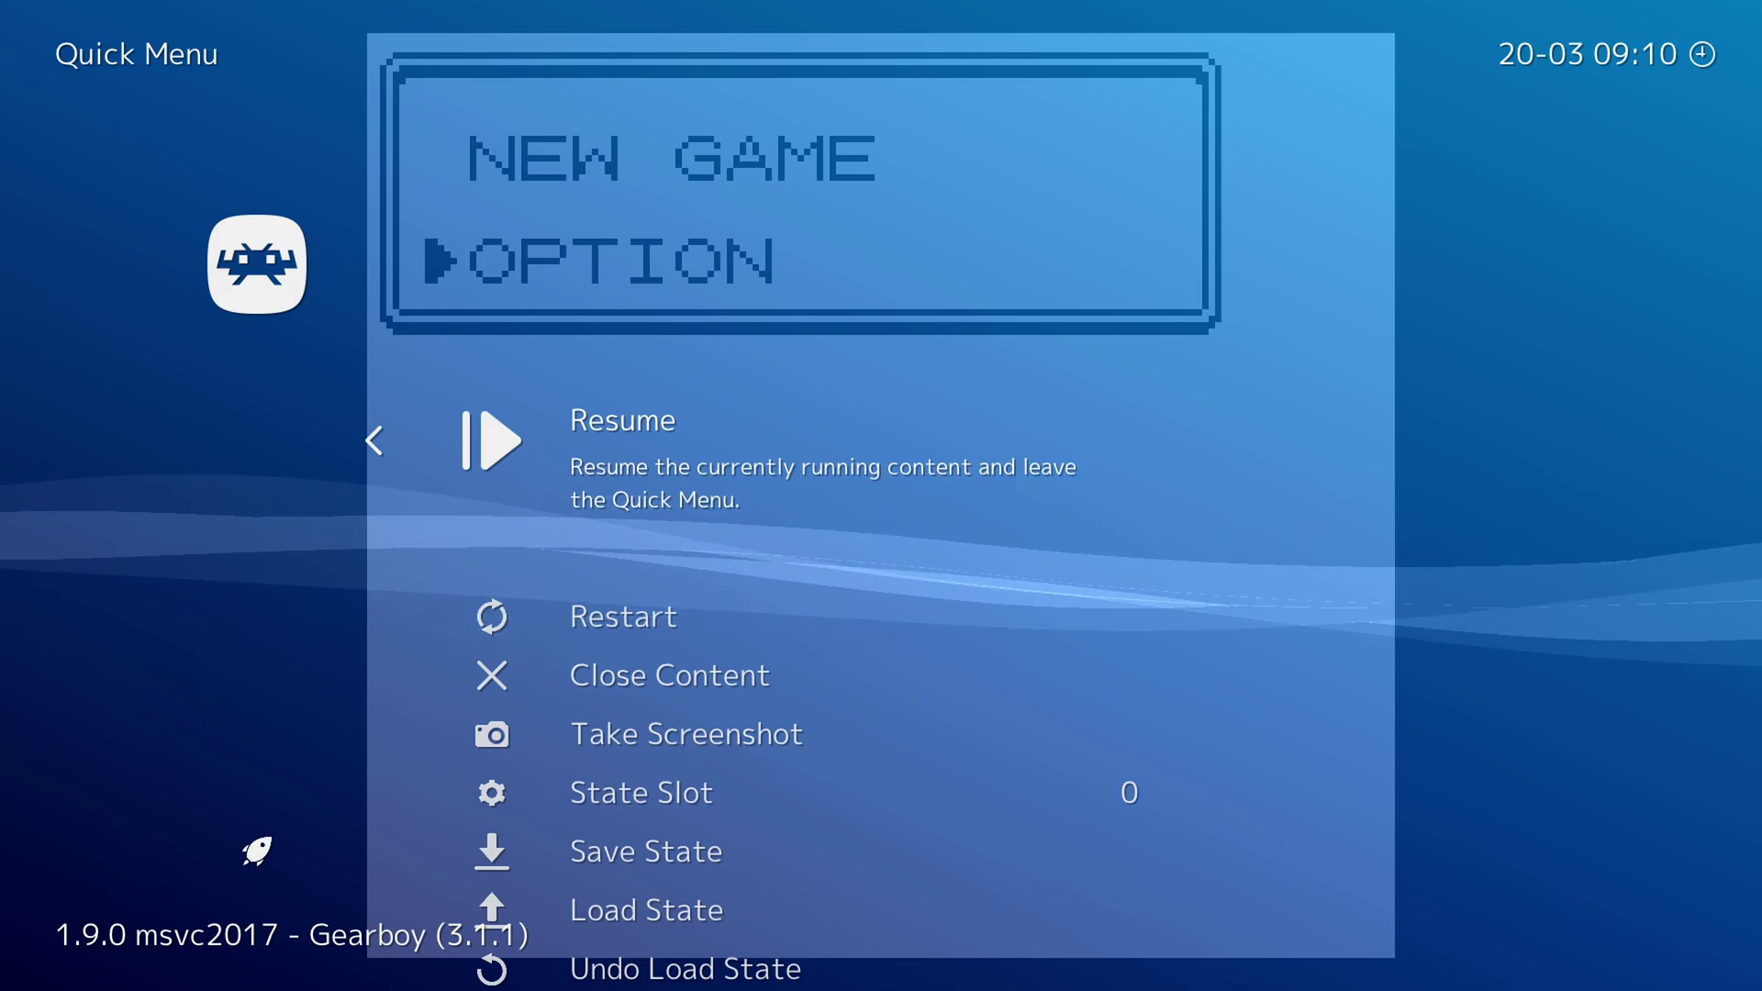
key("Down")
key("Down")
key("Down")
key("Down")
key("Down")
key("Down")
key("Down")
key("Down")
key("Down")
key("Down")
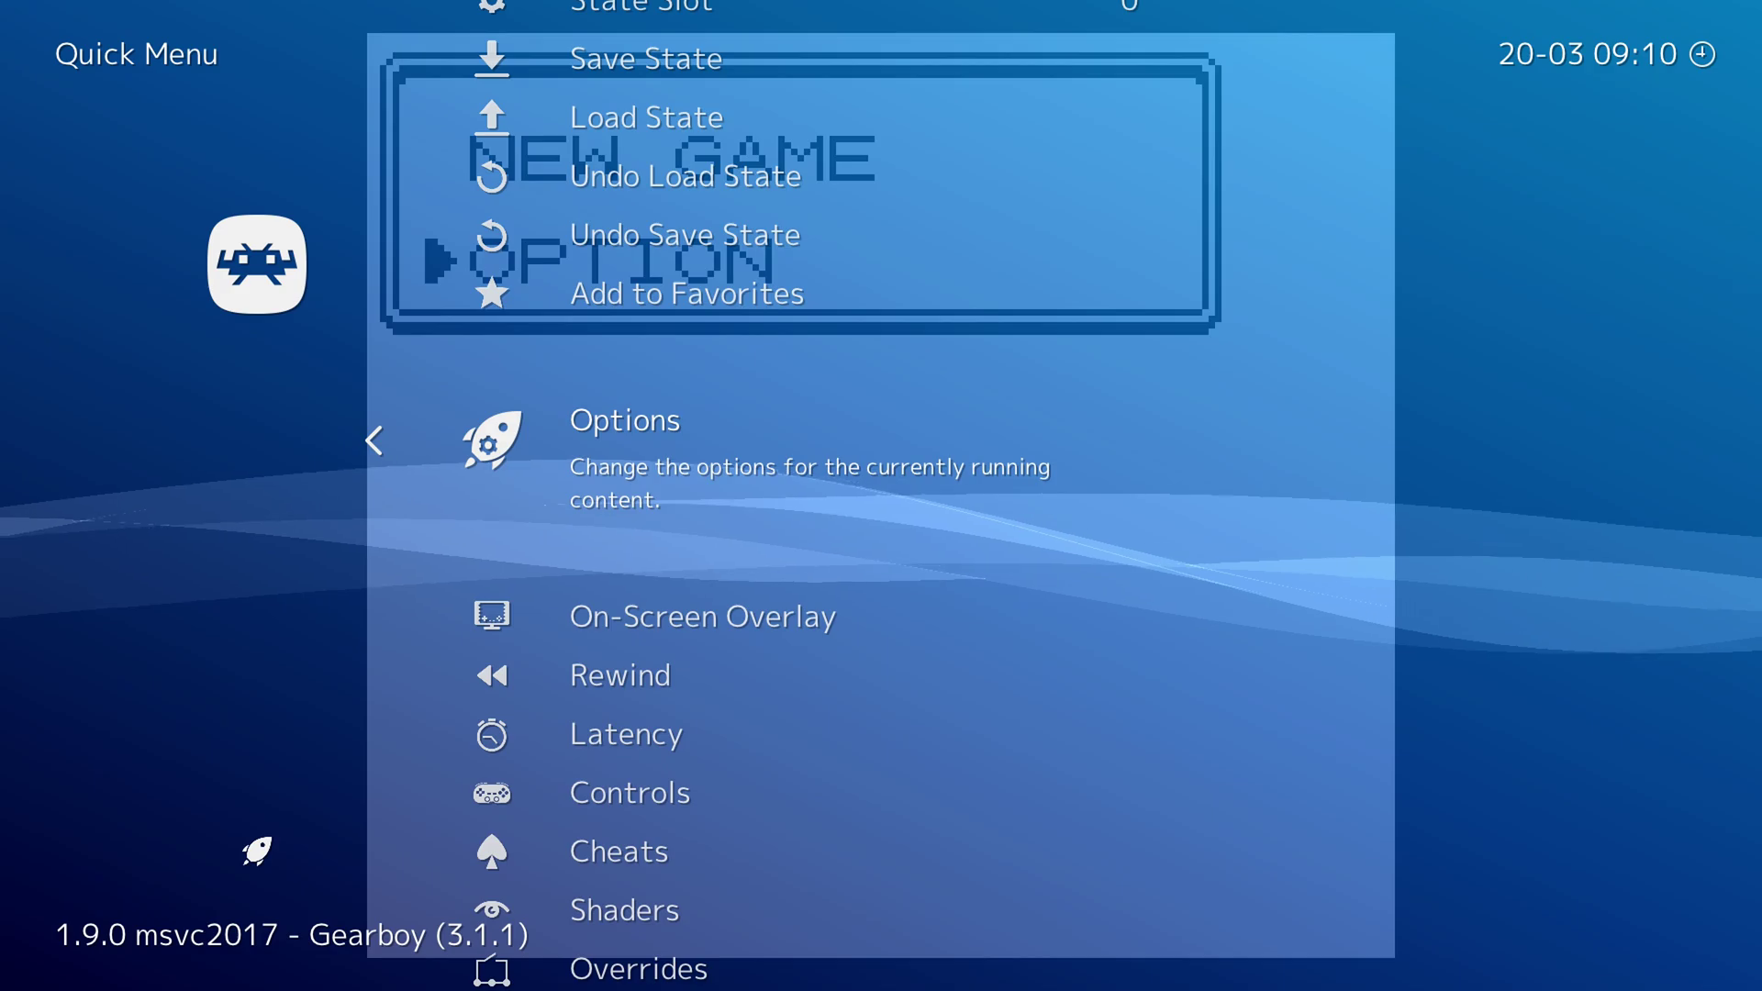
key("Return")
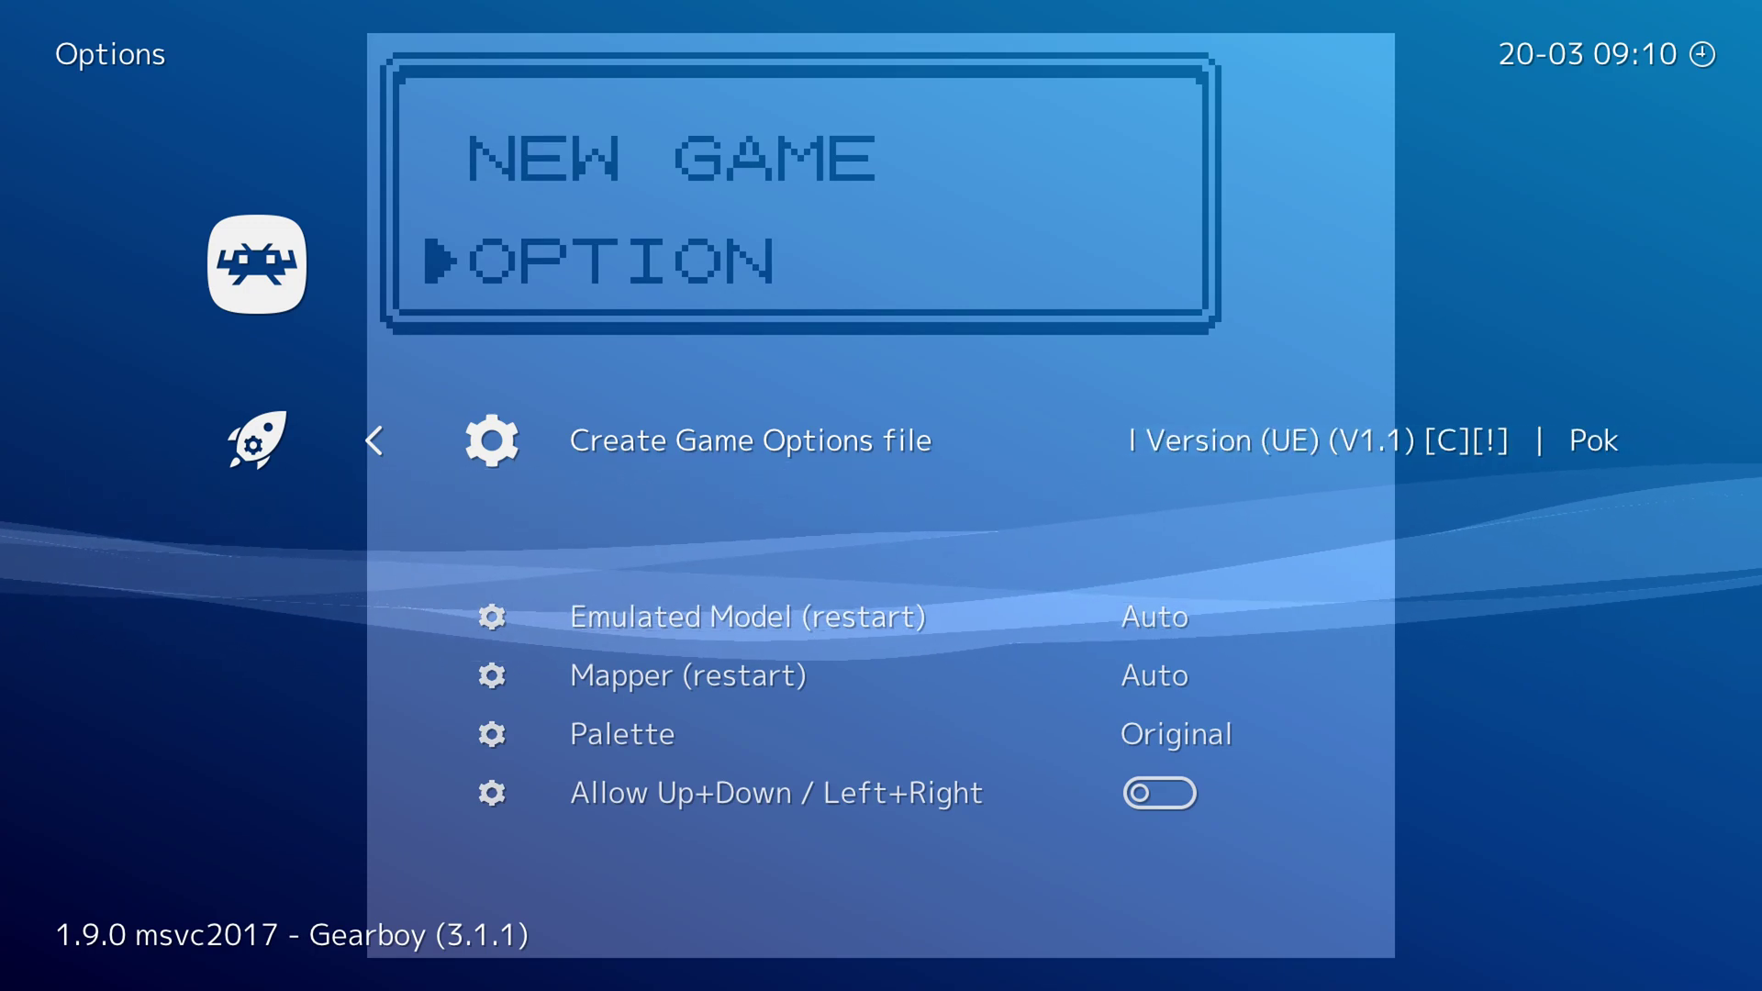
Review the Gearboy settings for emulated model, mapper, palette and opposing directions, including the available palettes.
key("Down")
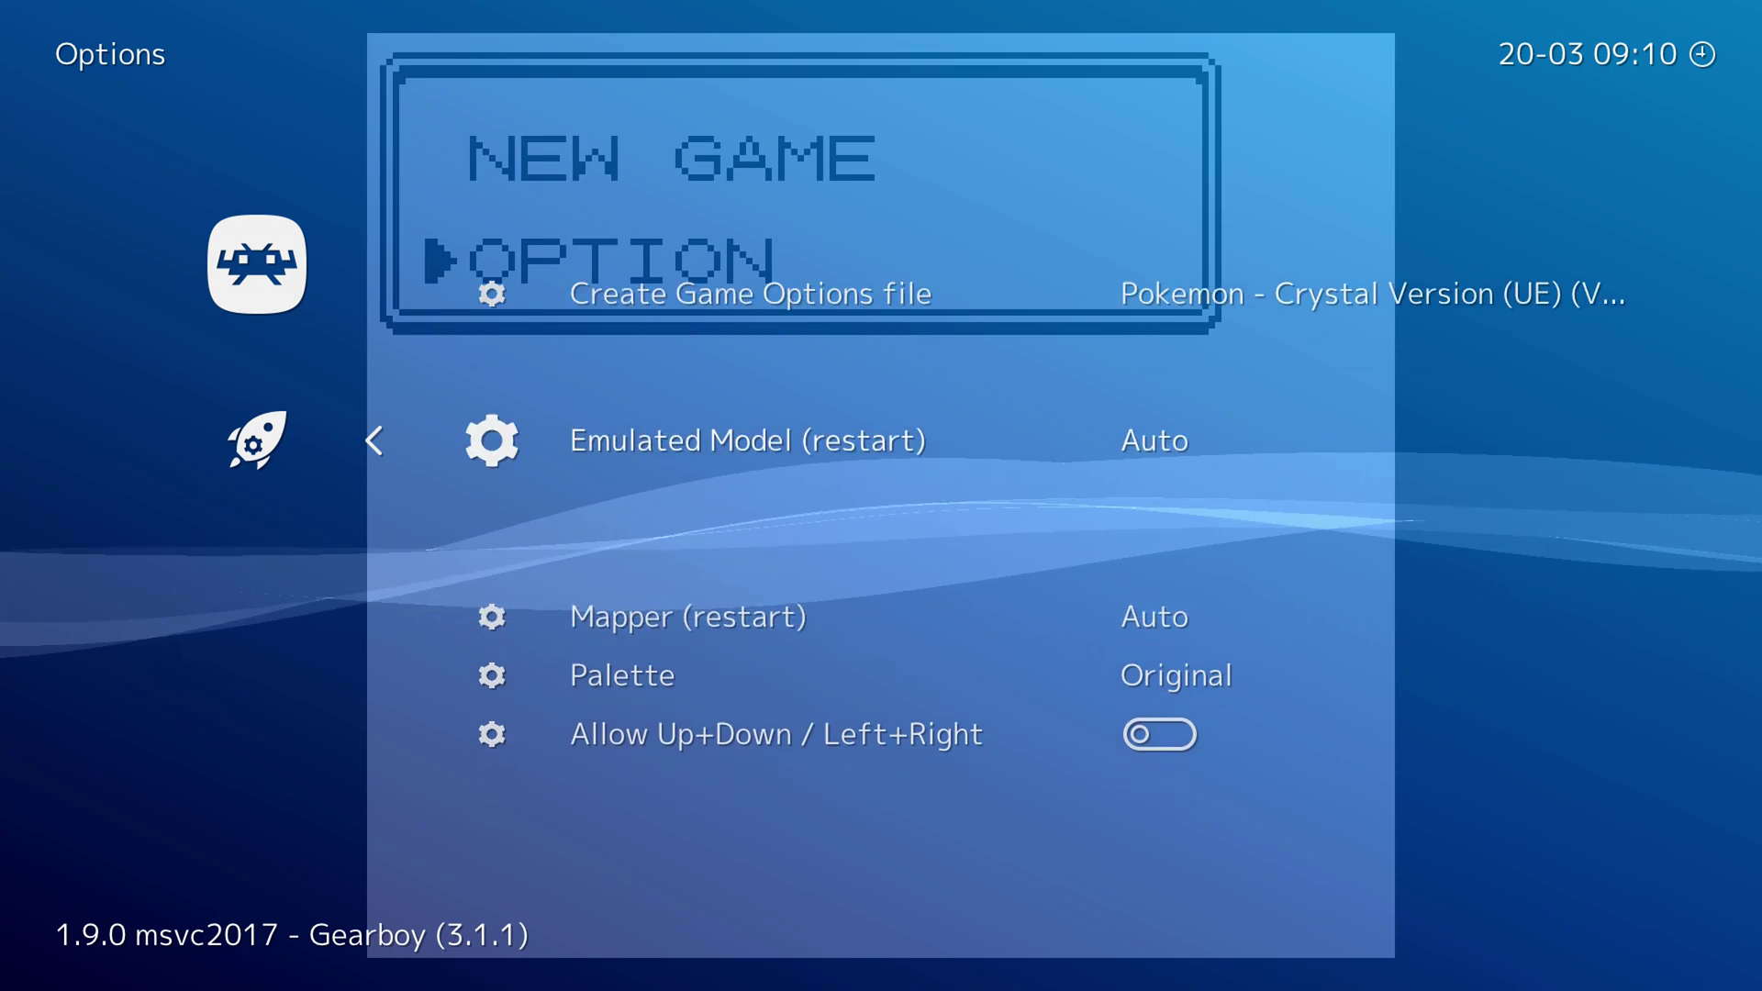
key("Down")
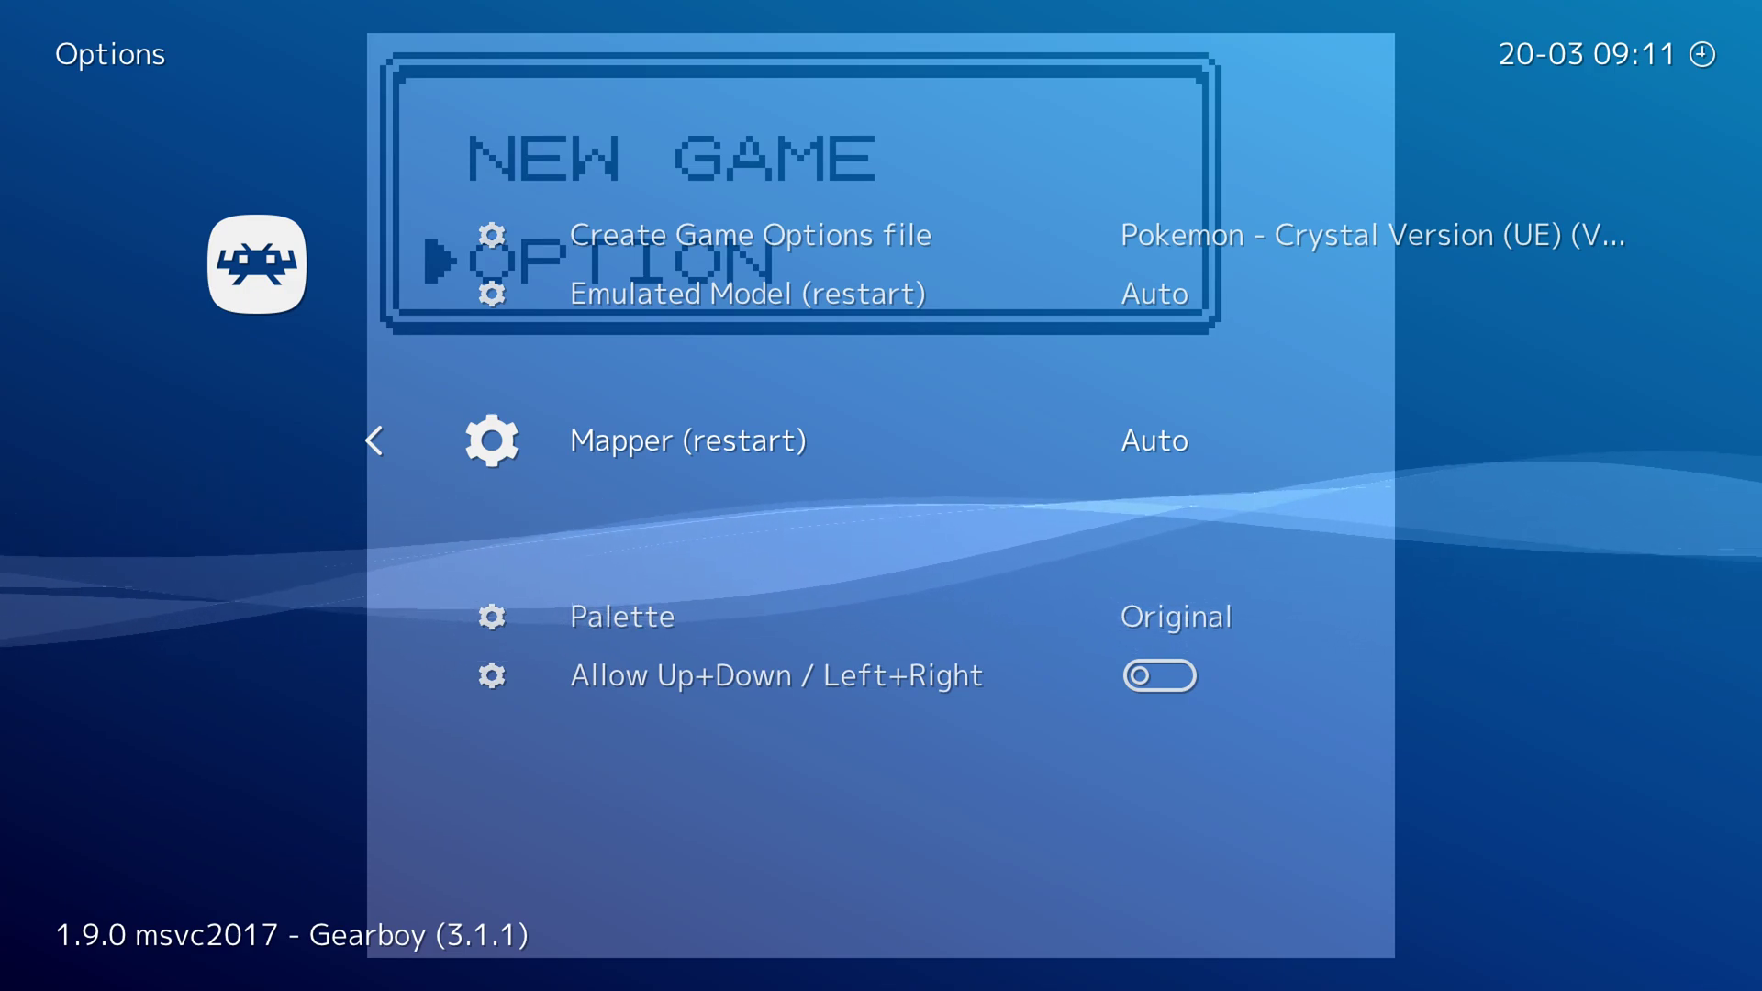
key("Down")
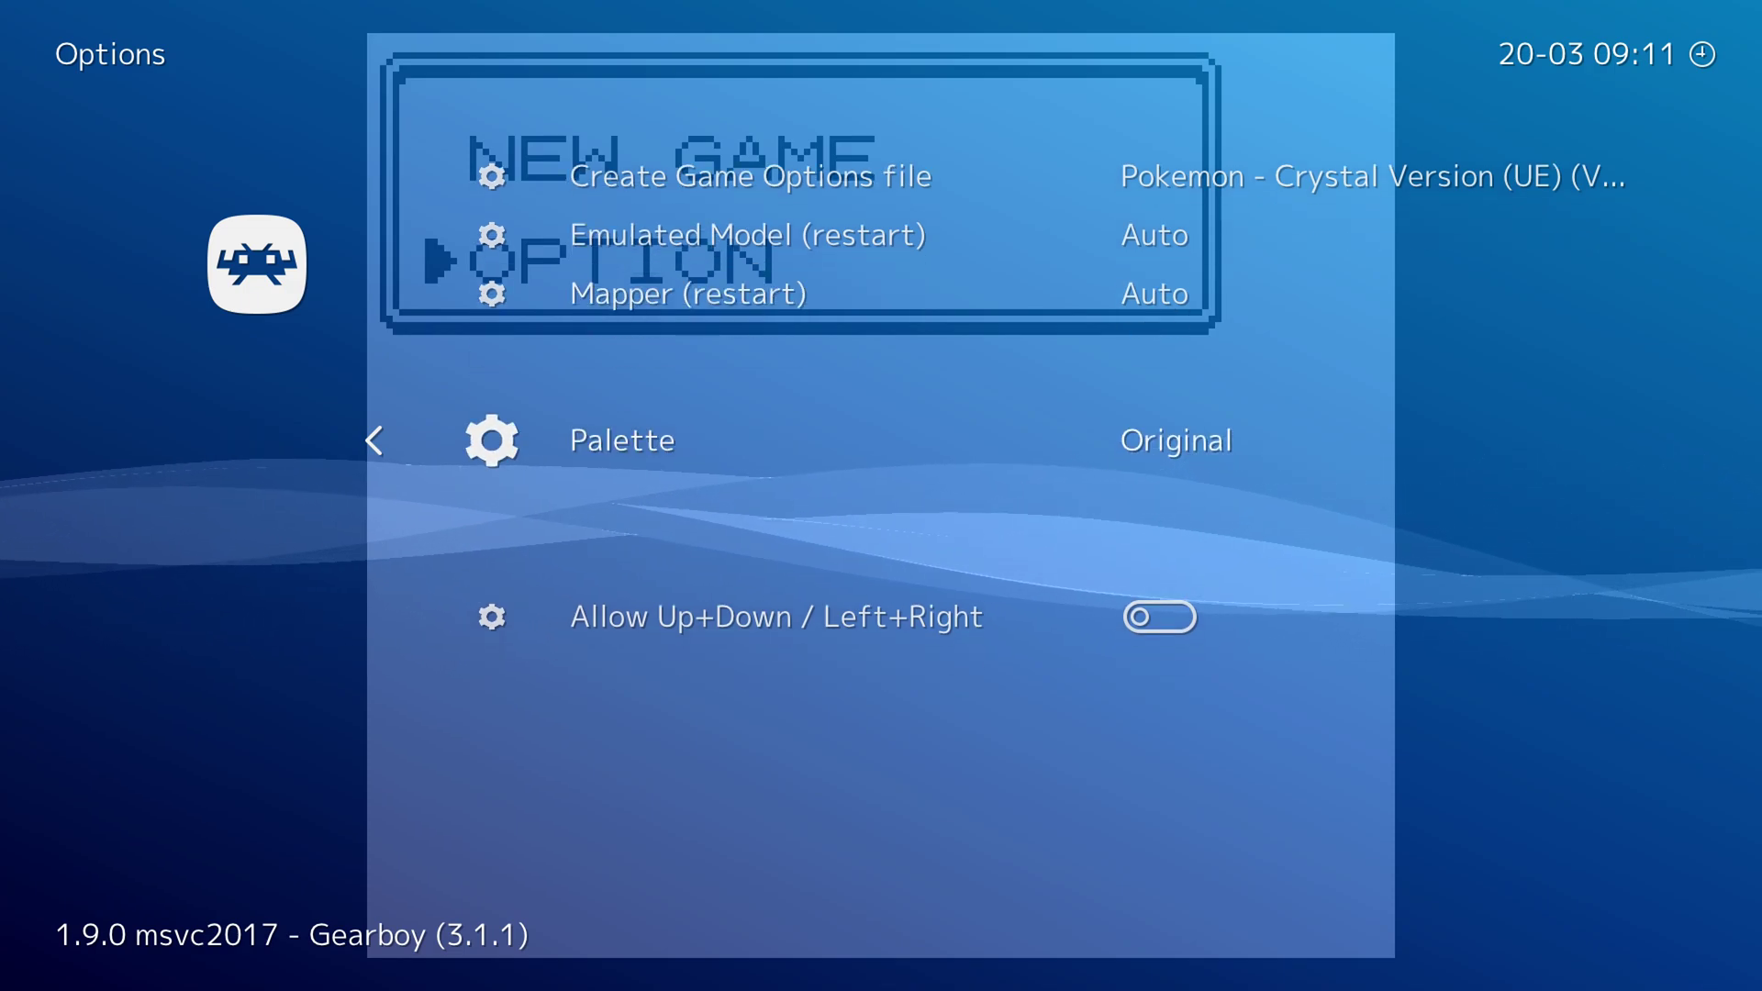
key("Return")
key("BackSpace")
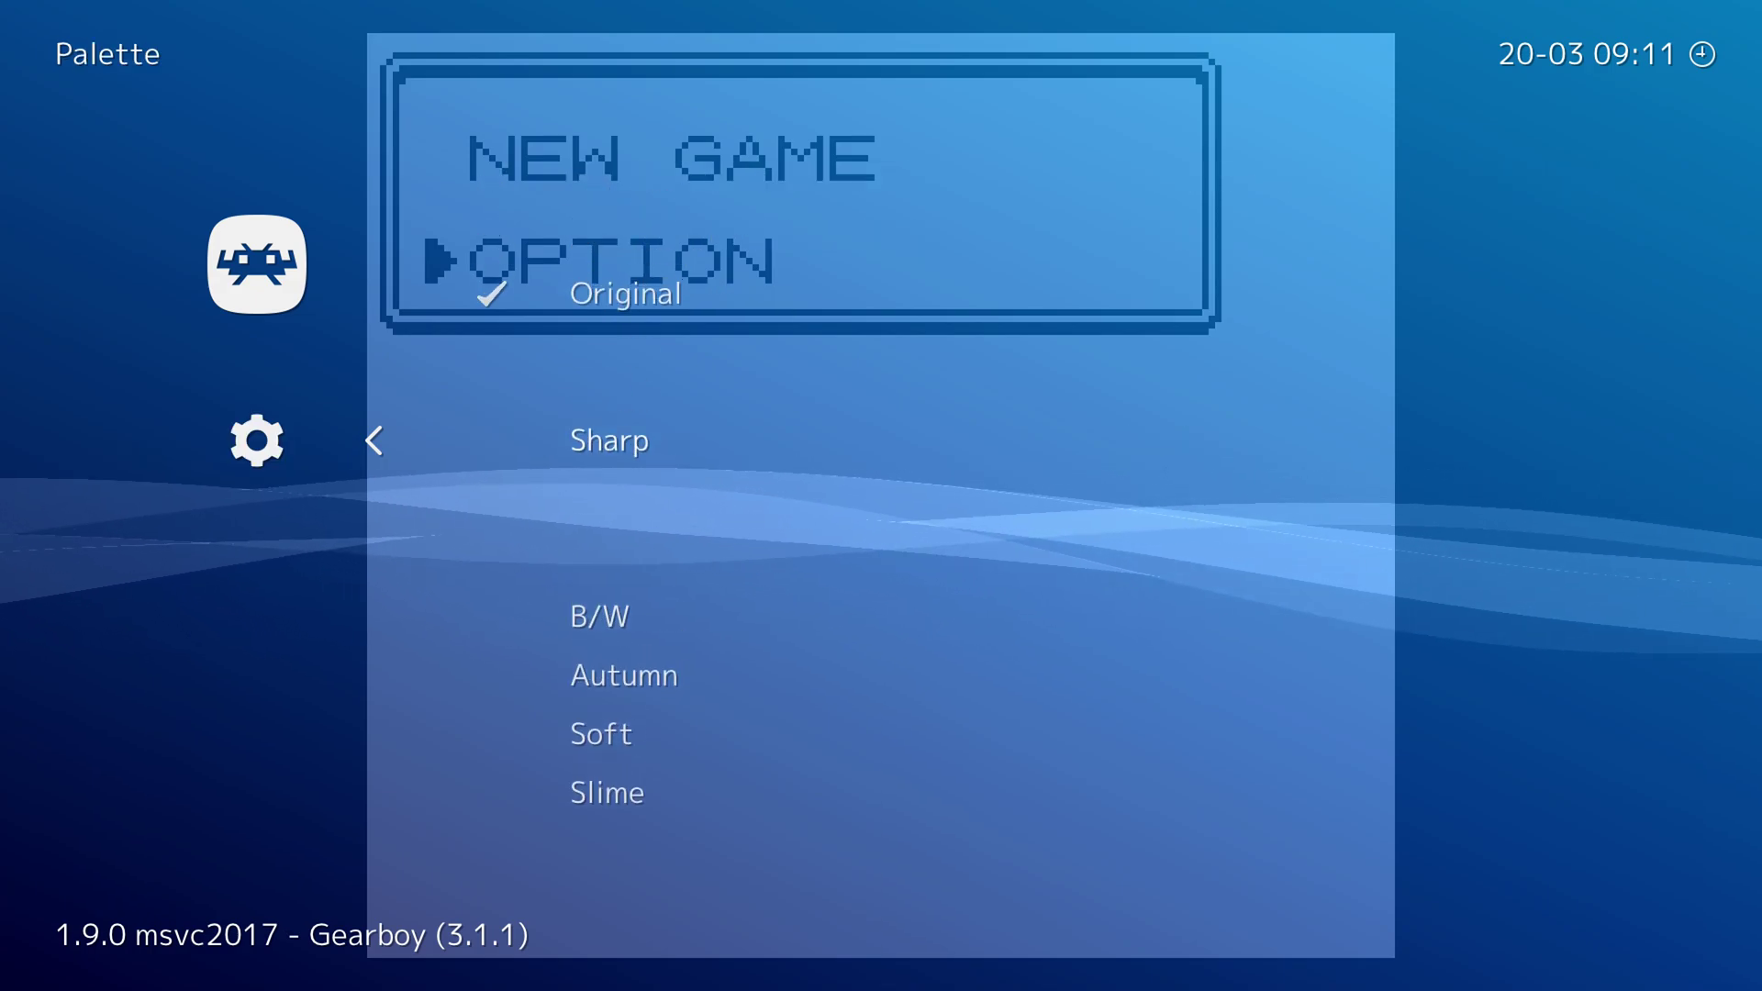
key("Down")
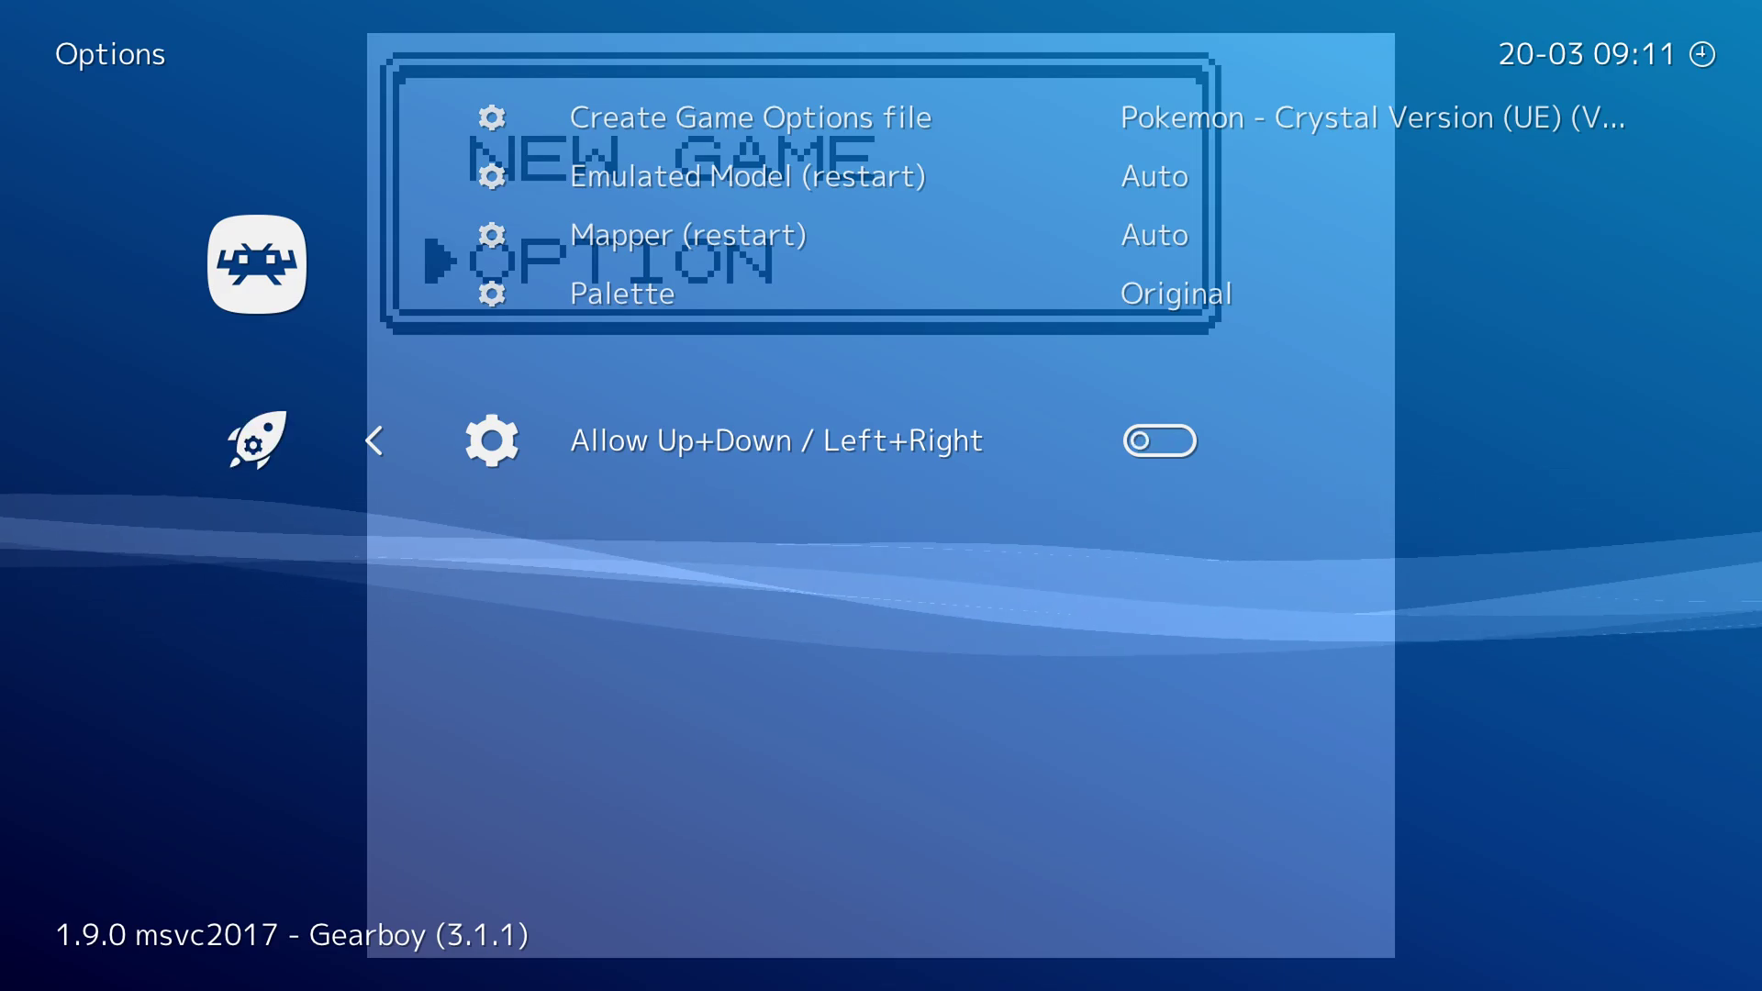
key("BackSpace")
Go back to the start of the Quick Menu and resume the running game.
key("Down")
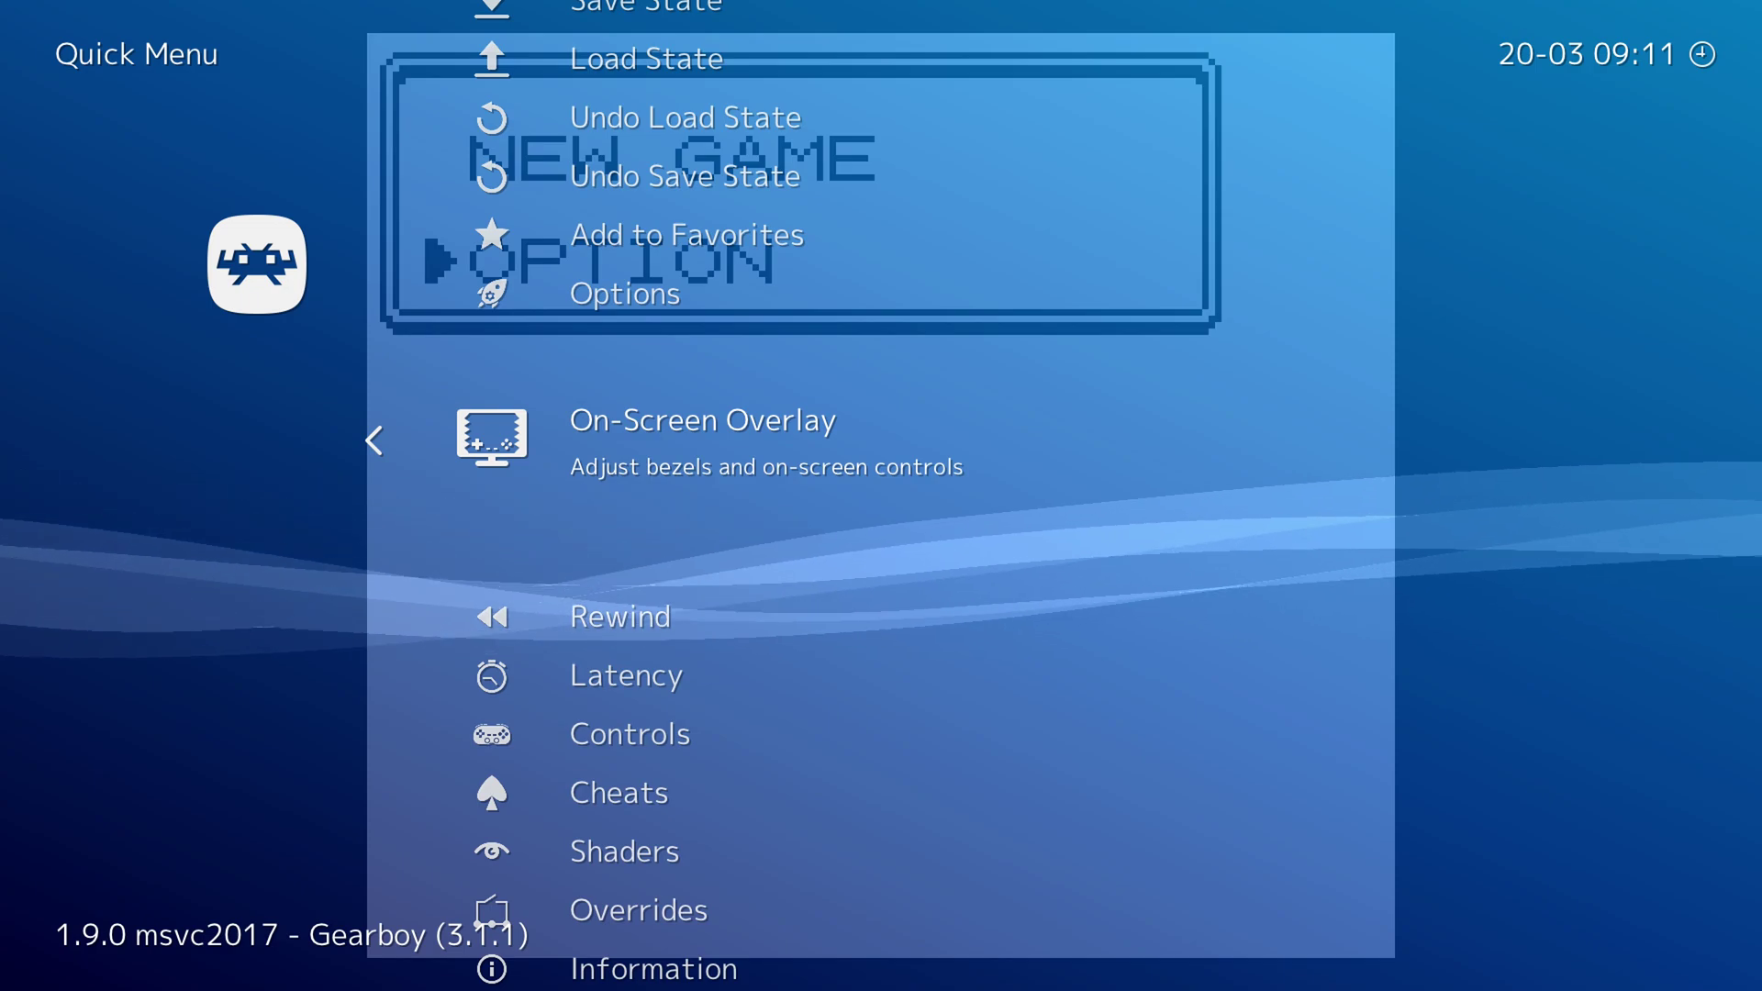
key("Up")
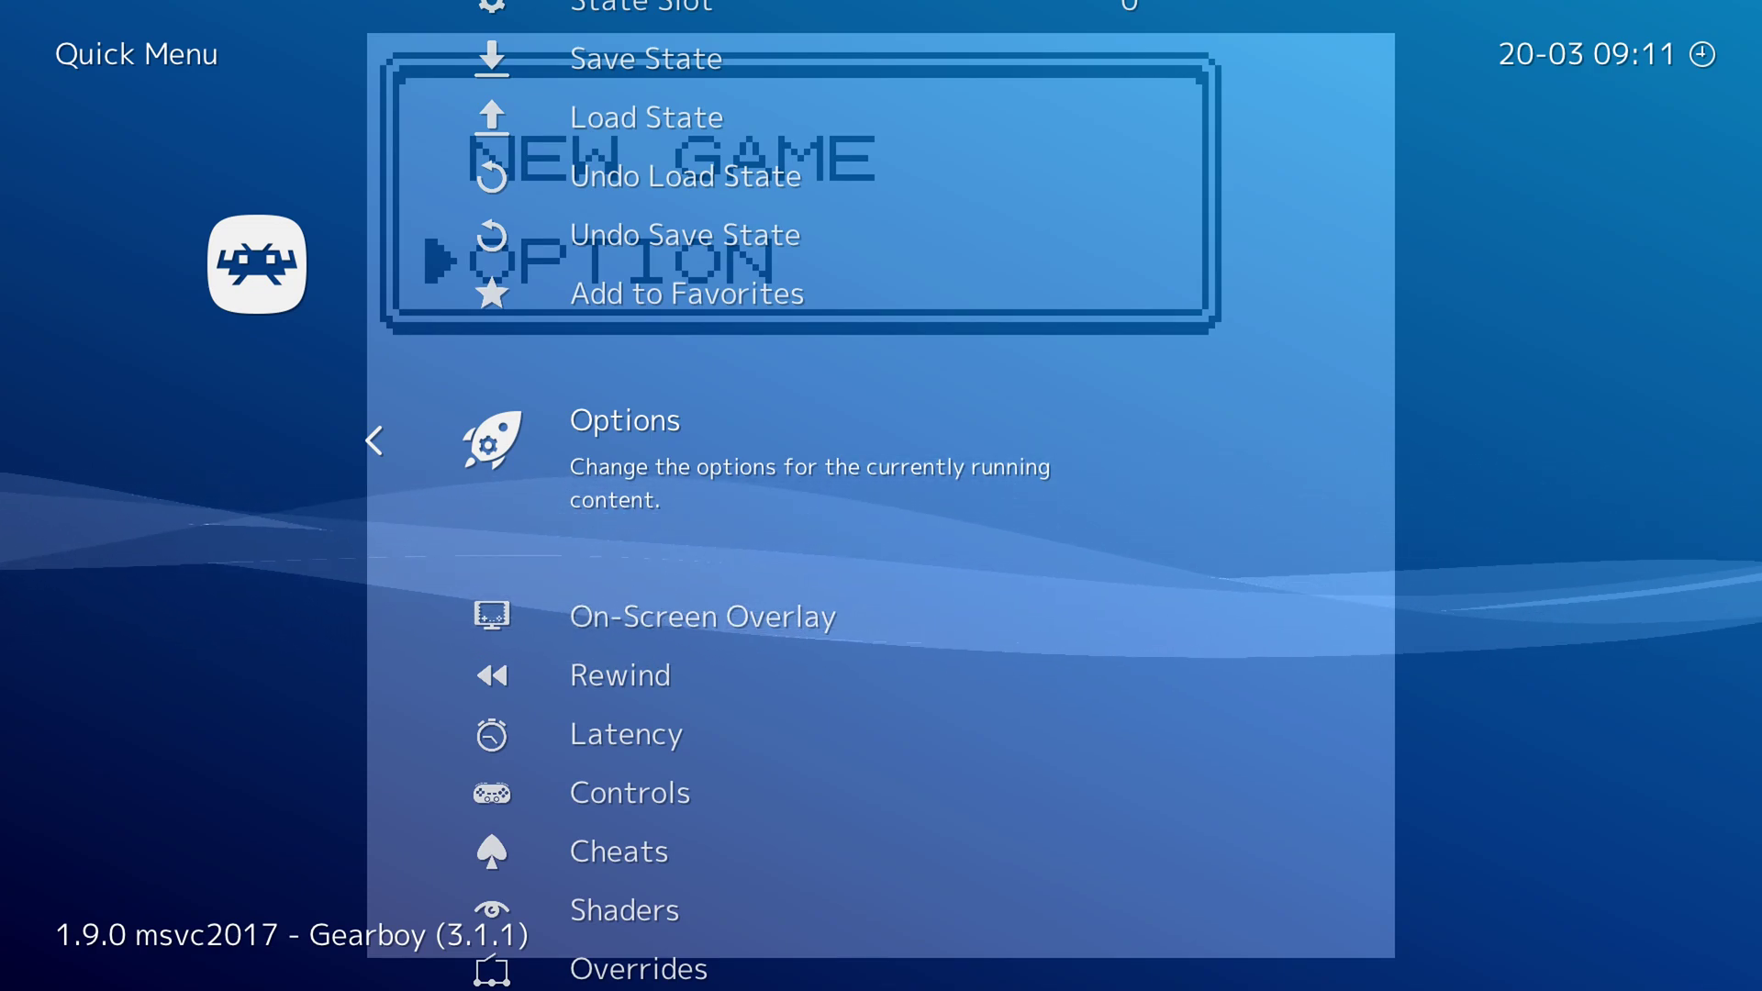
key("Up")
key("Up")
key("Up")
key("Up")
key("Up")
key("Up")
key("Up")
key("Up")
key("Up")
key("Up")
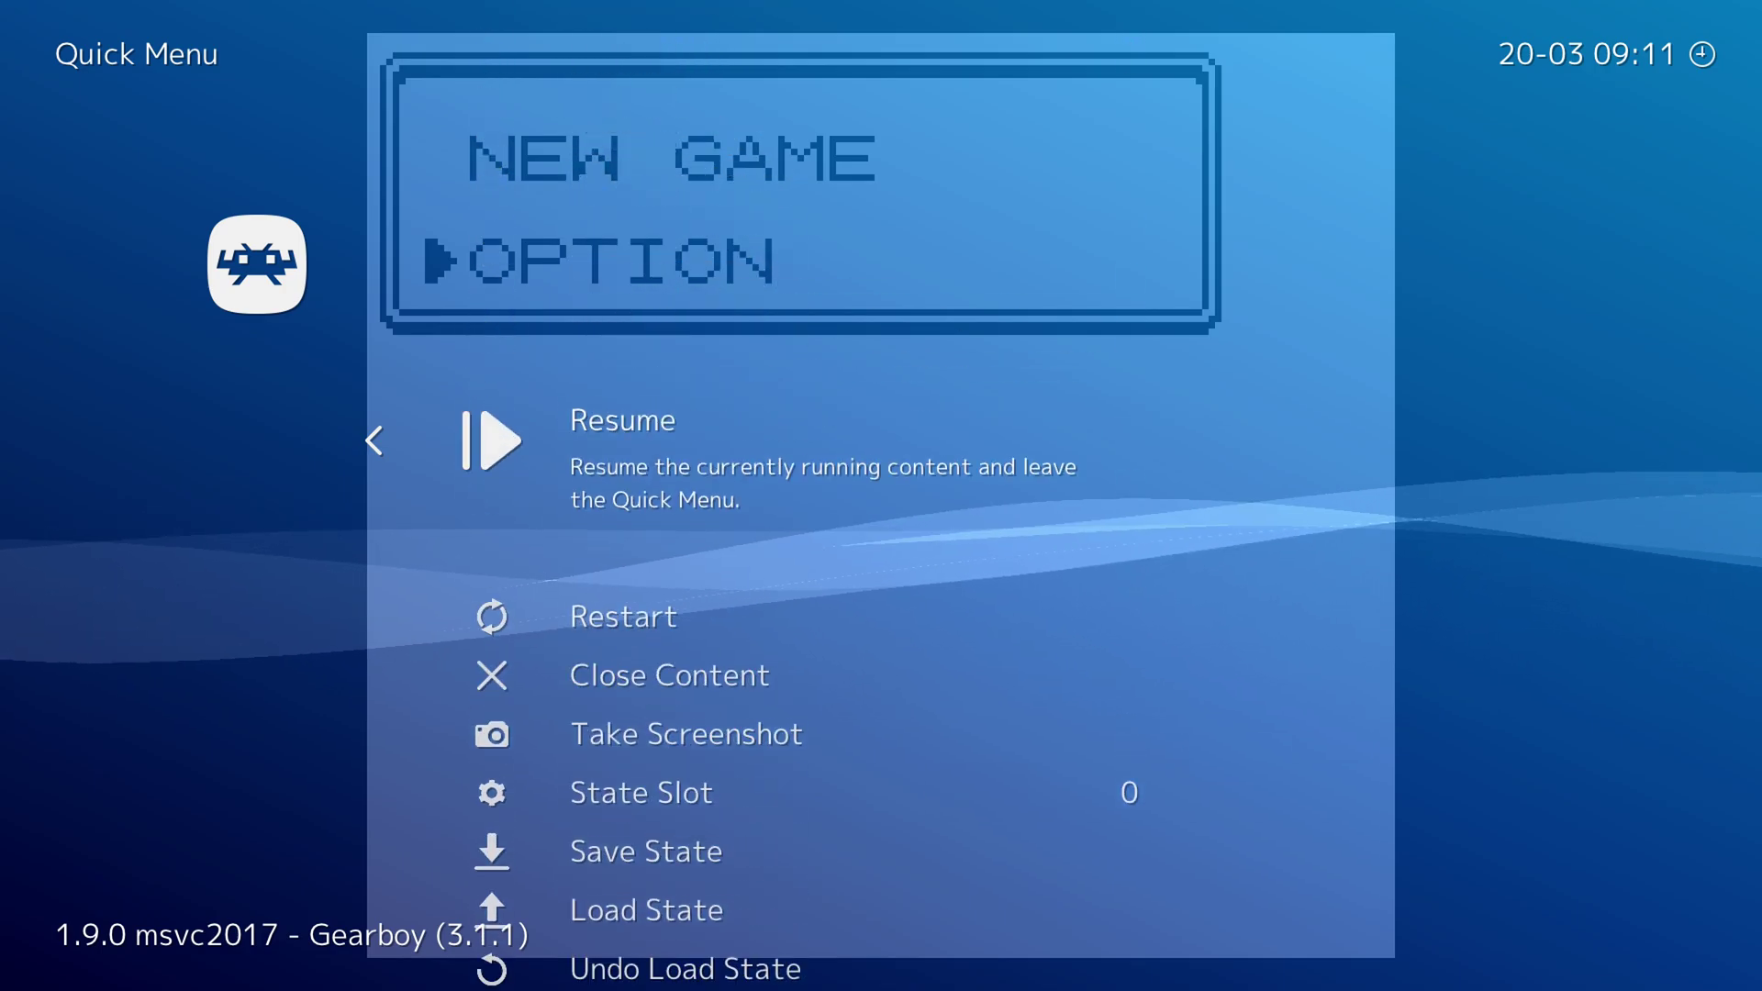
key("Return")
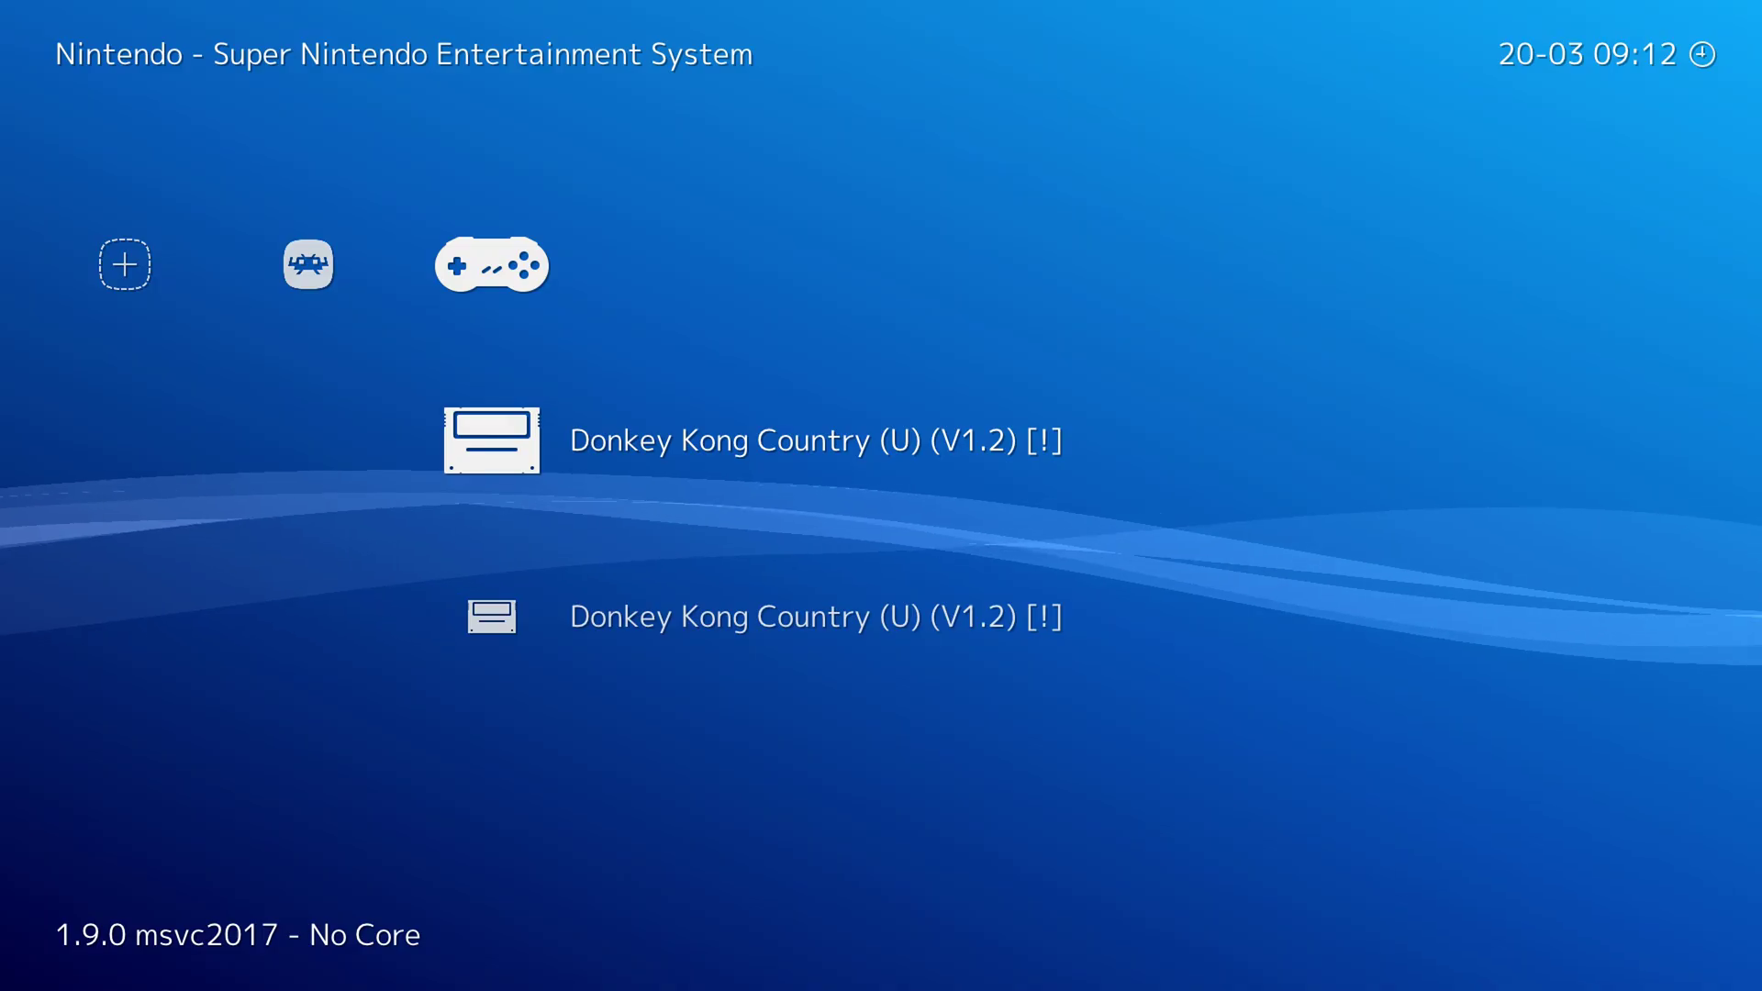
Look through the Donkey Kong Country entries in the Super Nintendo Entertainment System playlist.
key("Down")
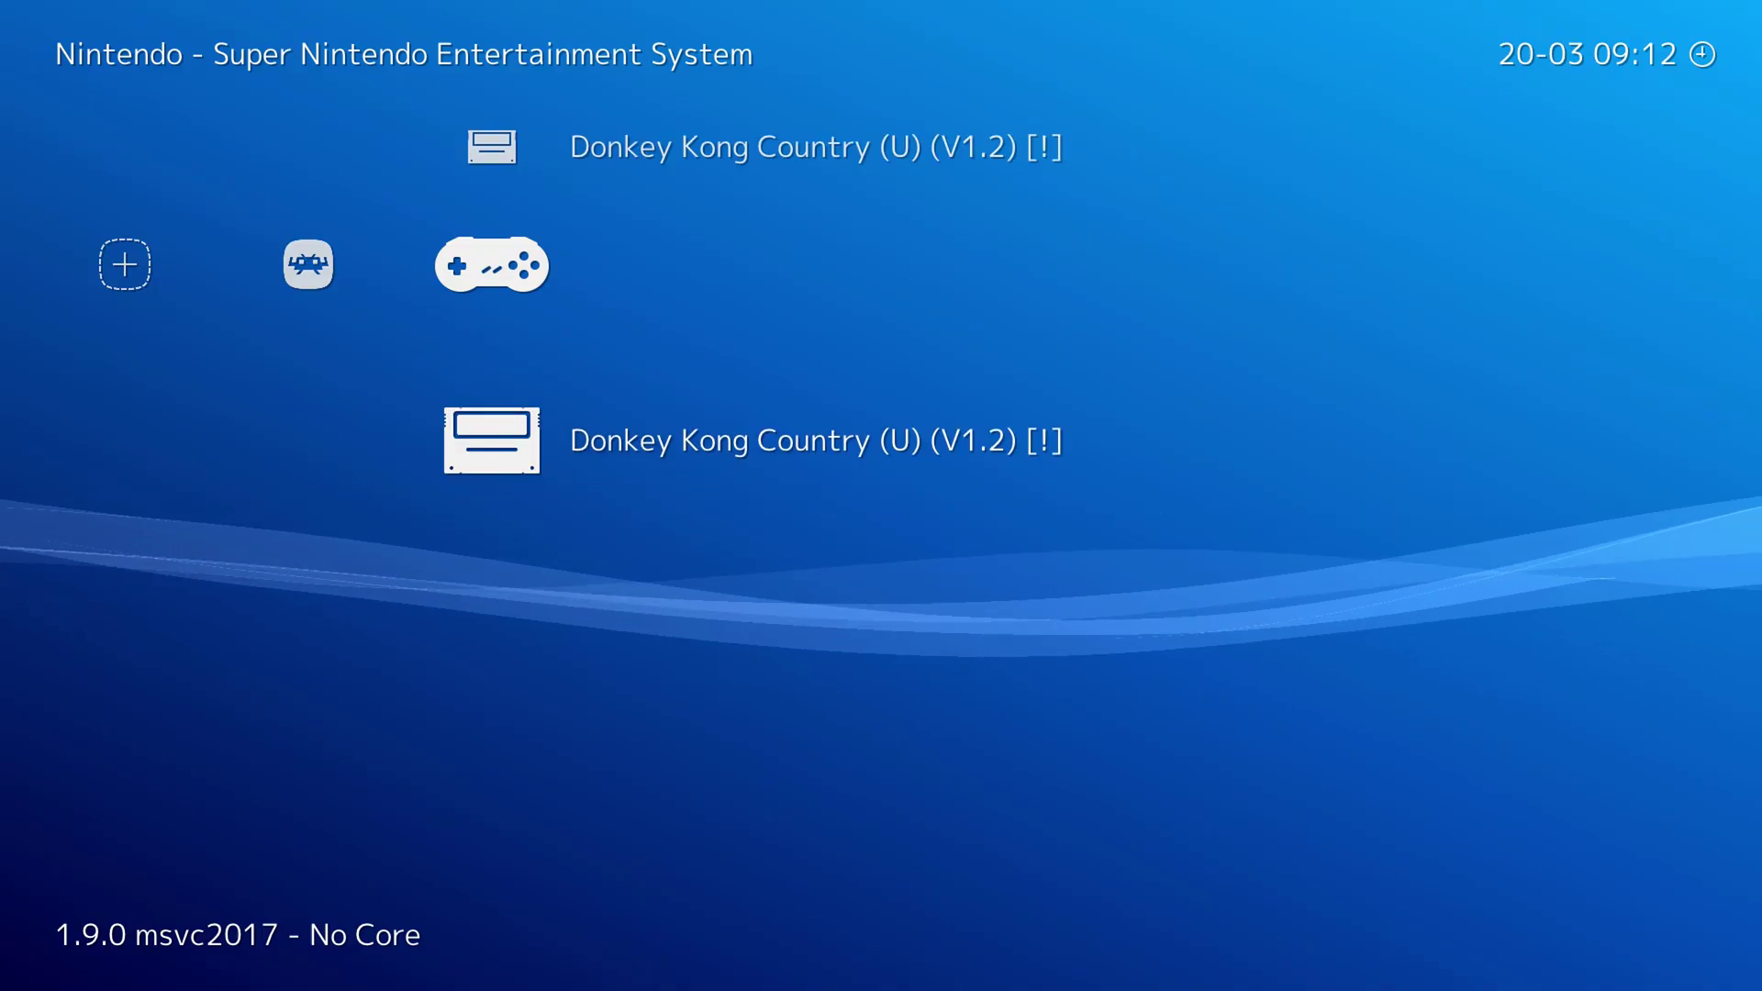
key("Up")
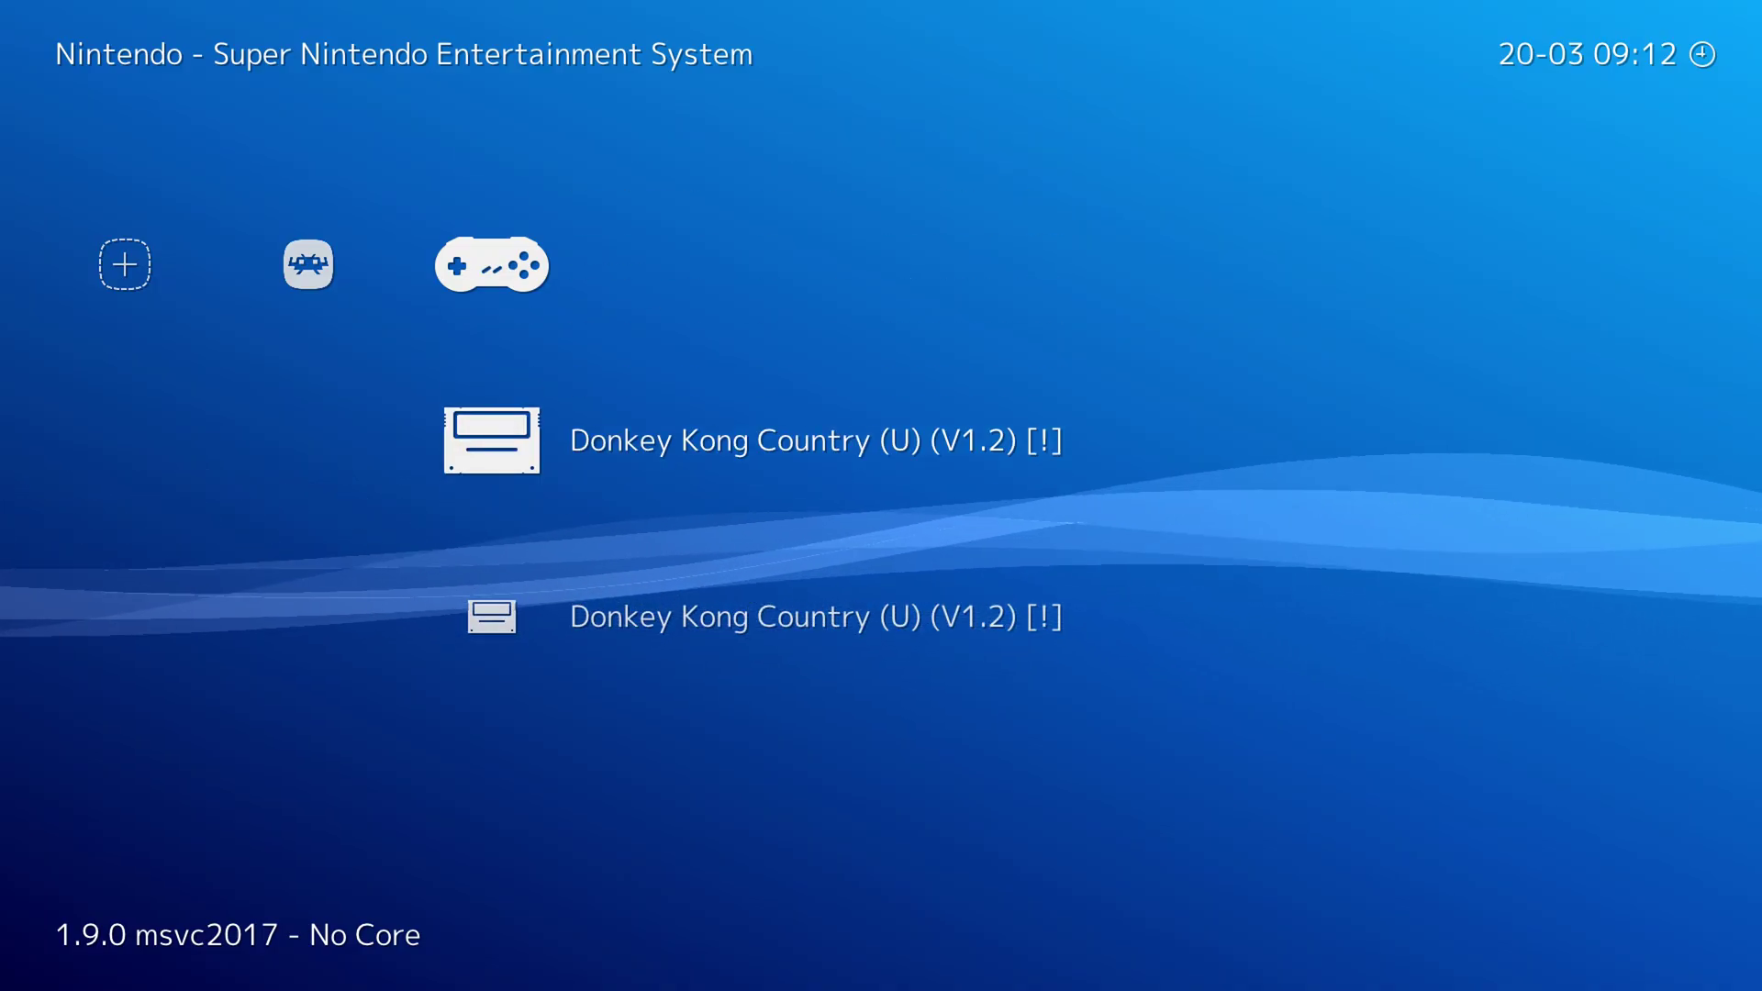